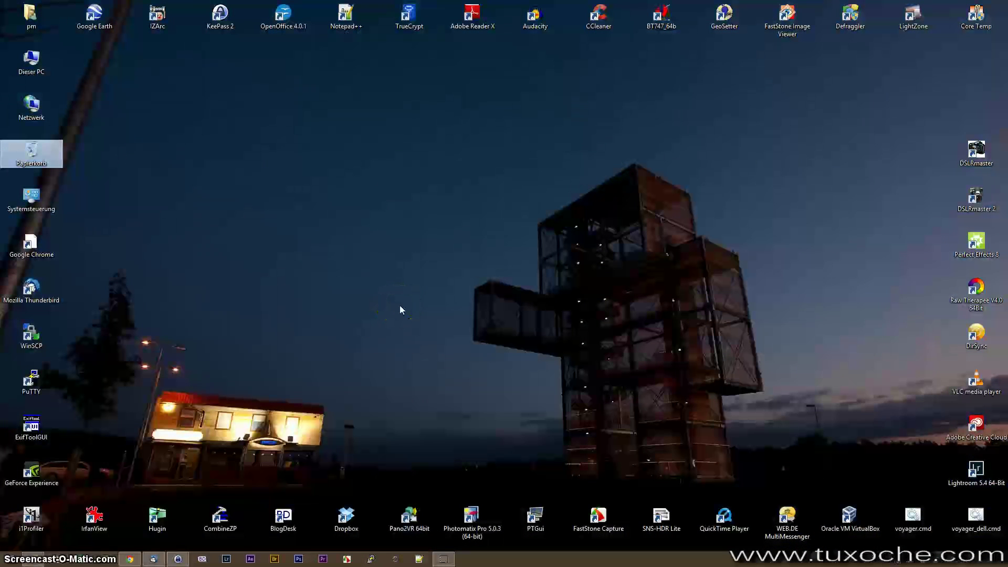
- Launch RawTherapee V4.0 from its Windows desktop shortcut
{"action": "left_click", "coordinate": [396, 303]}
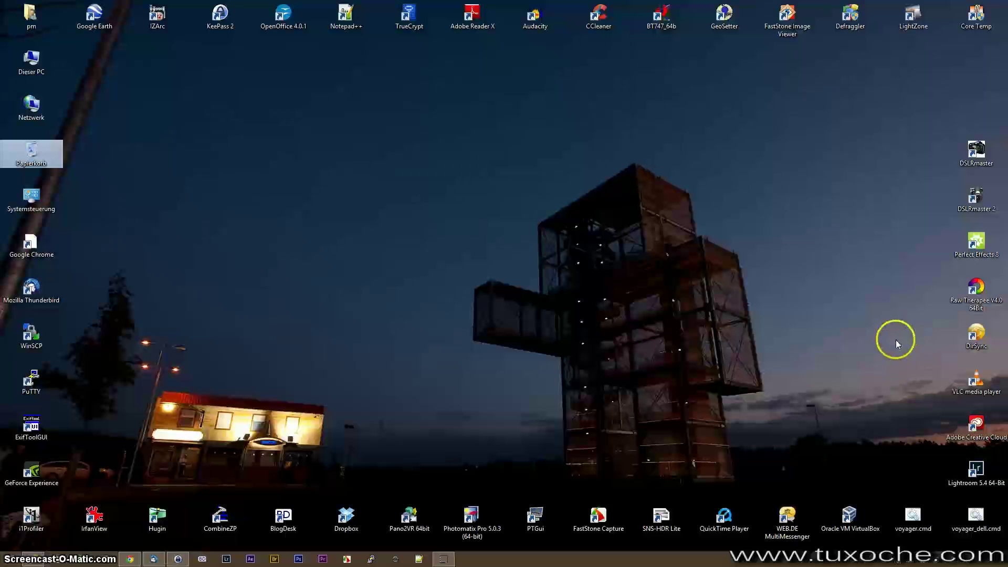
{"action": "left_click", "coordinate": [974, 305]}
{"action": "double_click", "coordinate": [974, 306]}
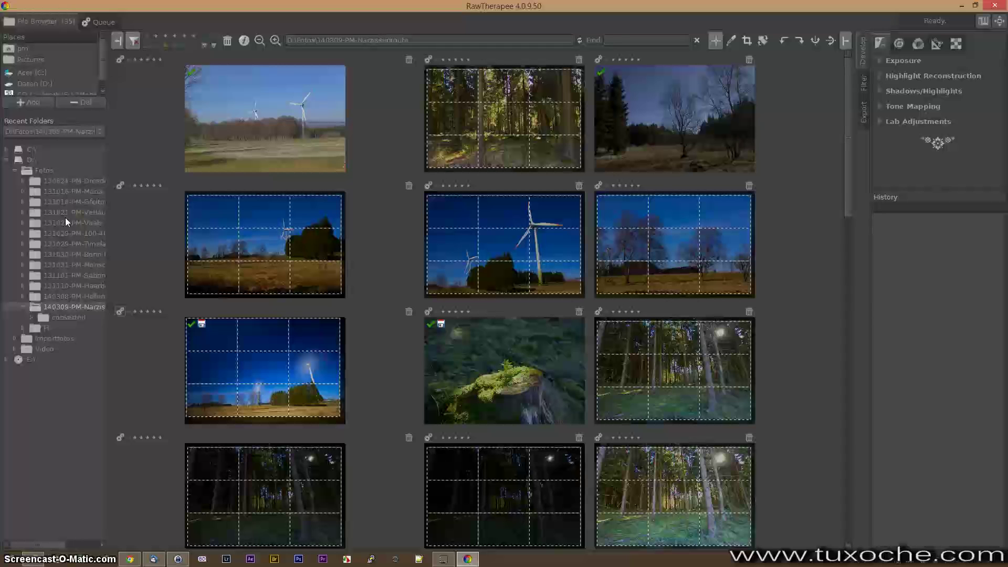
- Pick the photo folder and open the top-left windmill shot 120606.CR2 in the editor
{"action": "left_click", "coordinate": [79, 313]}
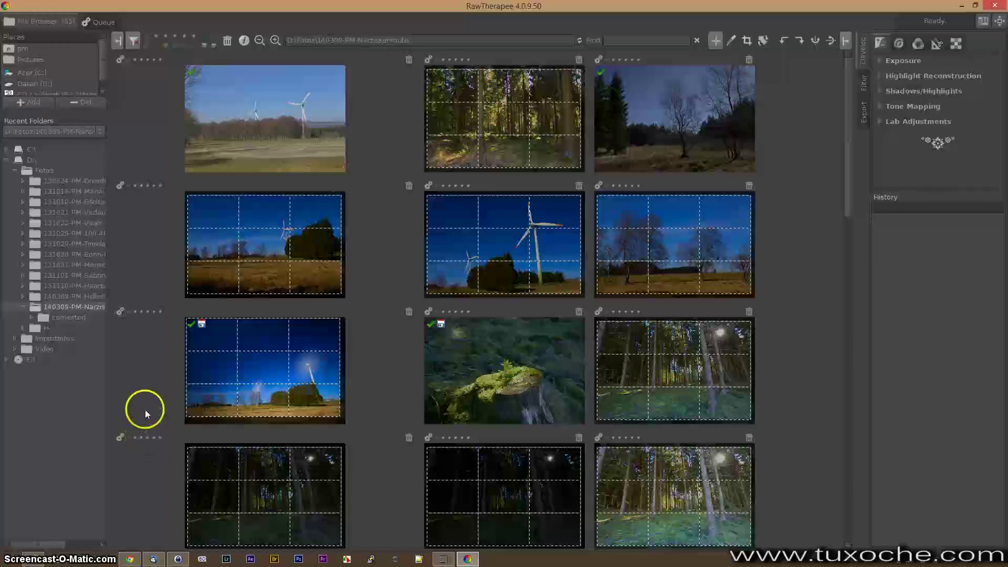
{"action": "left_click", "coordinate": [276, 155]}
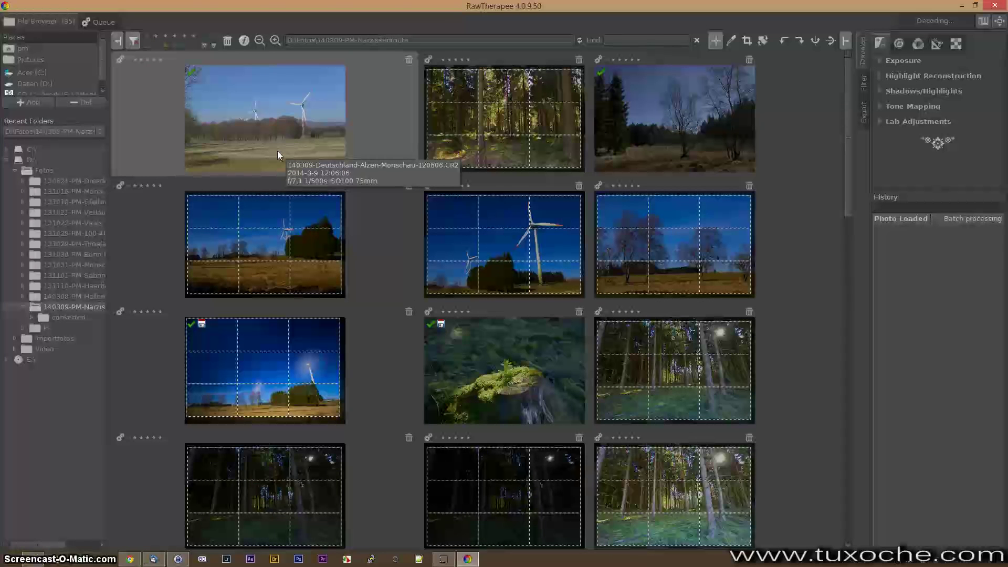
{"action": "double_click", "coordinate": [277, 150]}
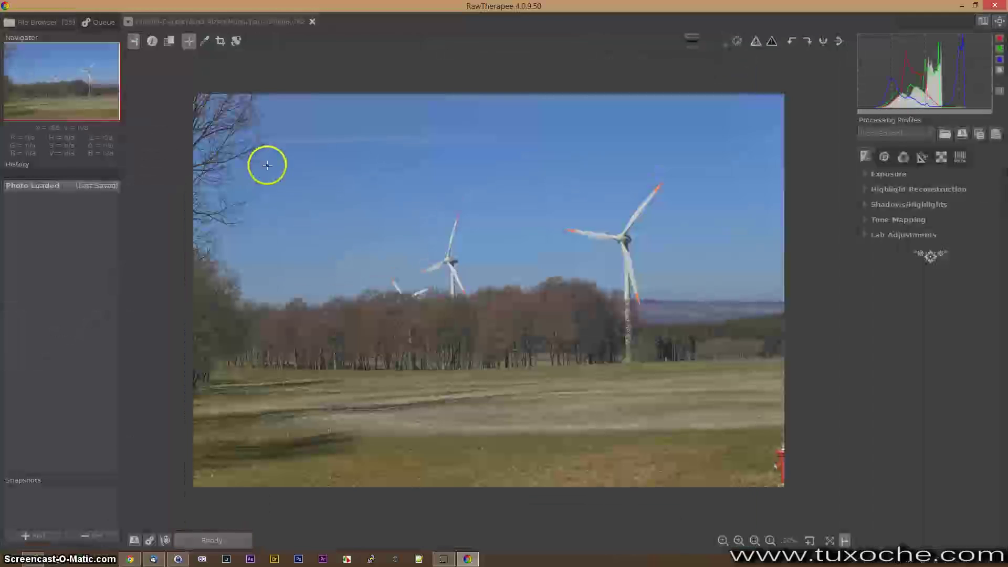
- Zoom the windmill photo in through 50% to 100% to inspect fine detail
{"action": "left_click_drag", "start_coordinate": [265, 163], "coordinate": [265, 232]}
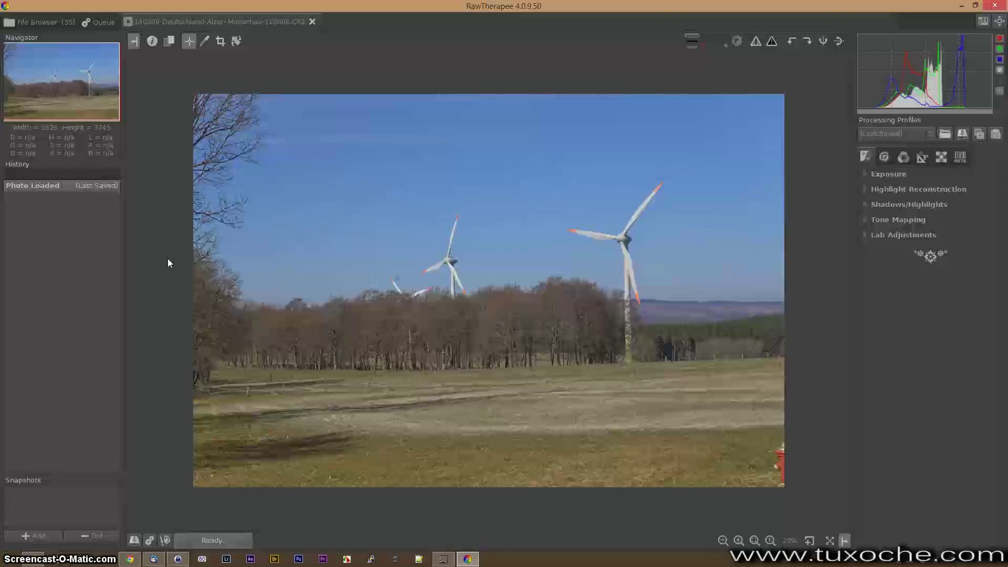
{"action": "left_click", "coordinate": [112, 320]}
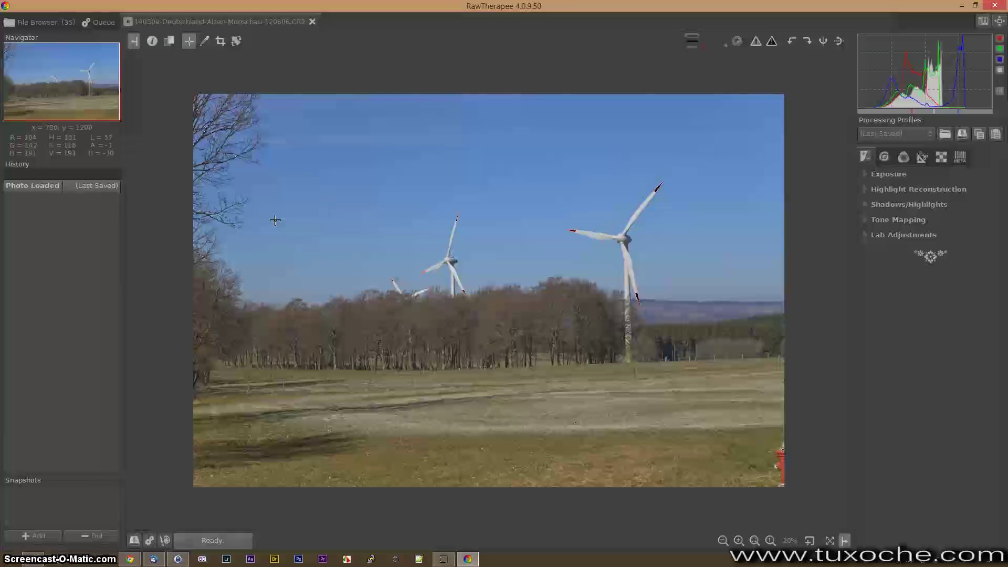
{"action": "left_click", "coordinate": [738, 541]}
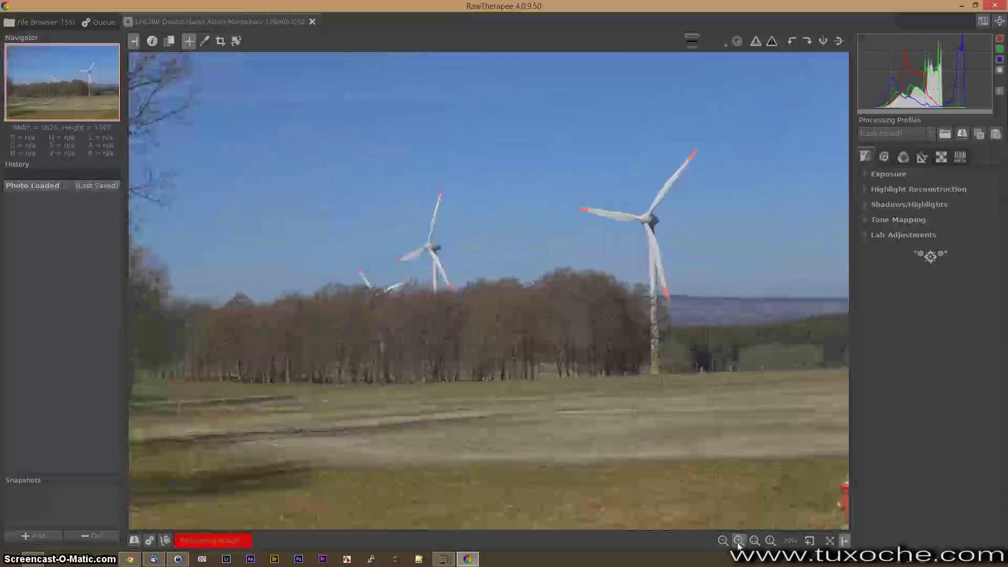
{"action": "left_click", "coordinate": [738, 541]}
{"action": "left_click", "coordinate": [739, 541]}
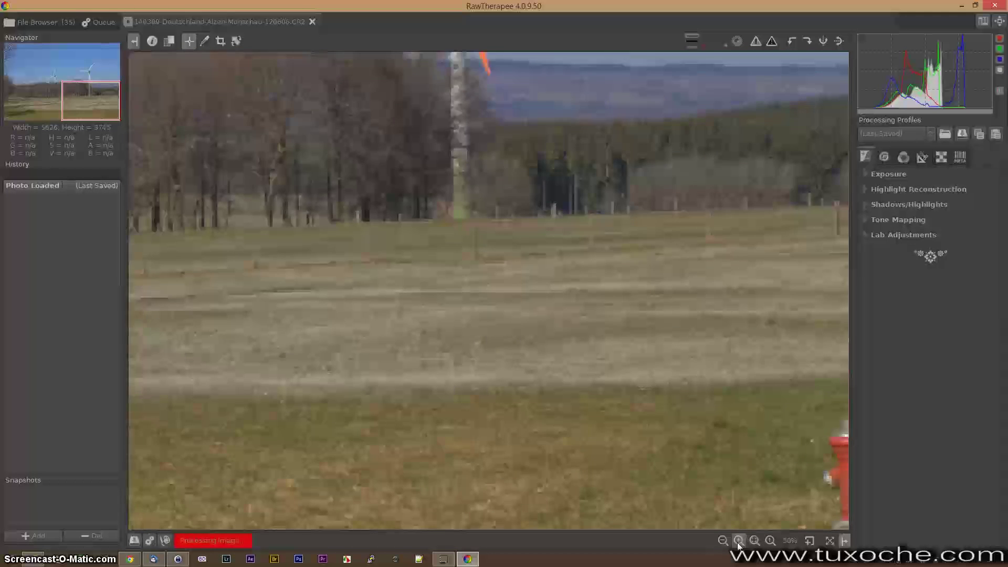
{"action": "left_click", "coordinate": [738, 541]}
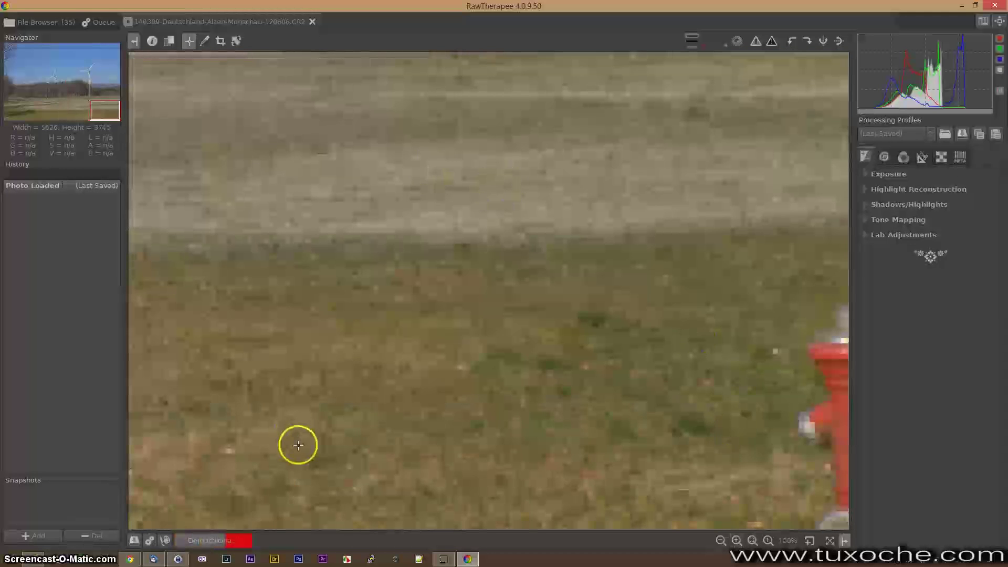
- Pan the Navigator over the grass to the large turbine hub, then zoom back out
{"action": "left_click", "coordinate": [266, 467]}
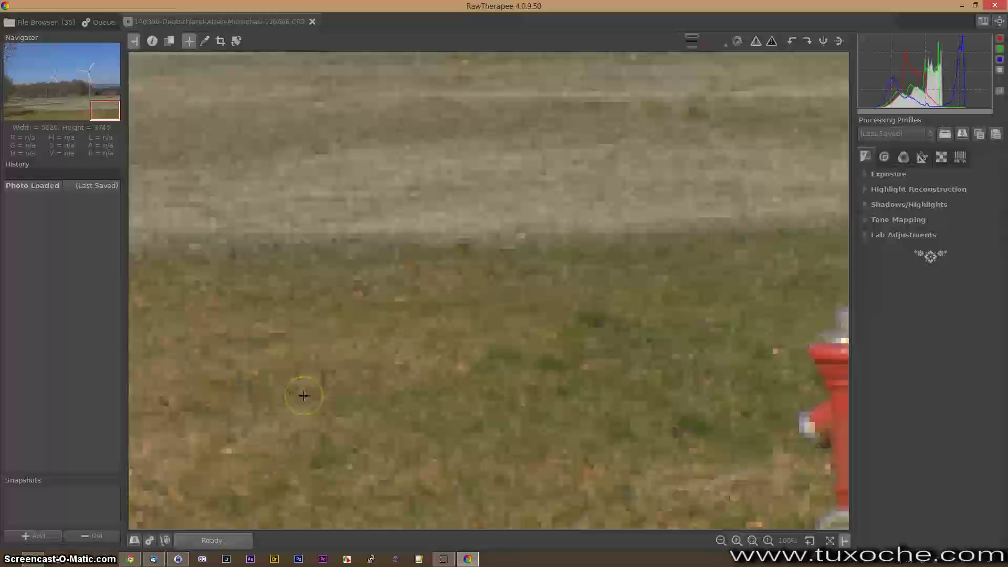
{"action": "left_click", "coordinate": [296, 379]}
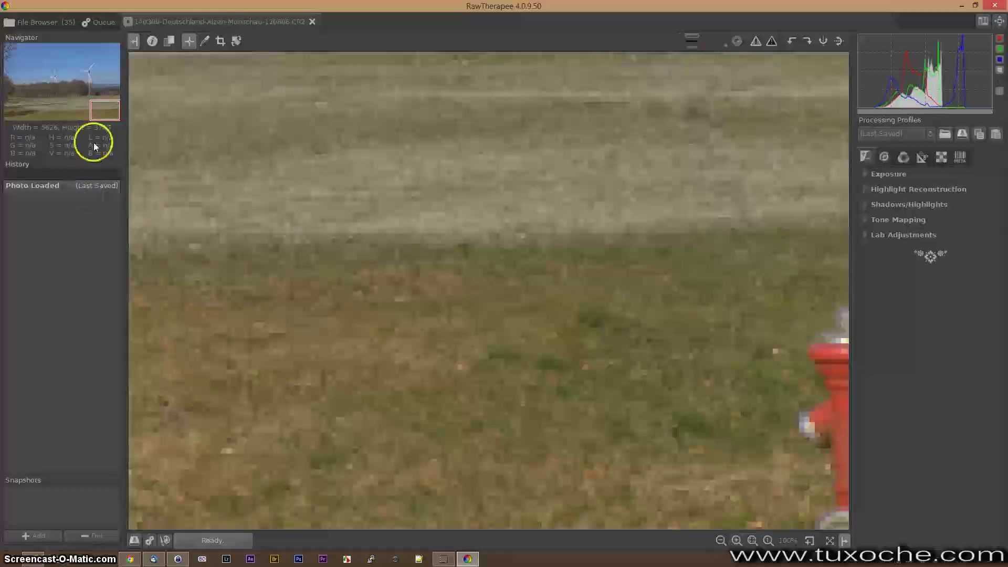
{"action": "left_click_drag", "start_coordinate": [102, 115], "coordinate": [89, 84]}
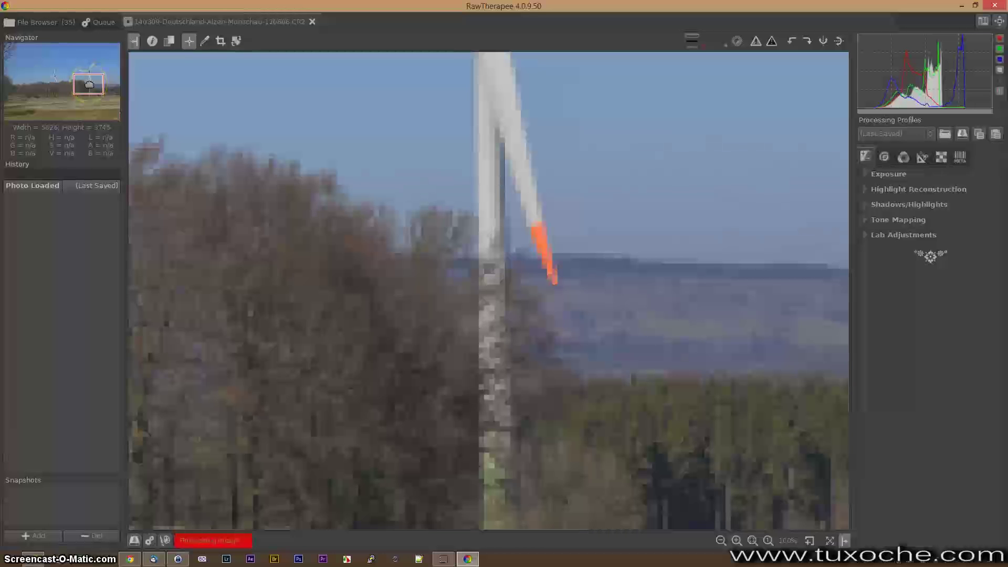
{"action": "left_click_drag", "start_coordinate": [89, 84], "coordinate": [88, 76]}
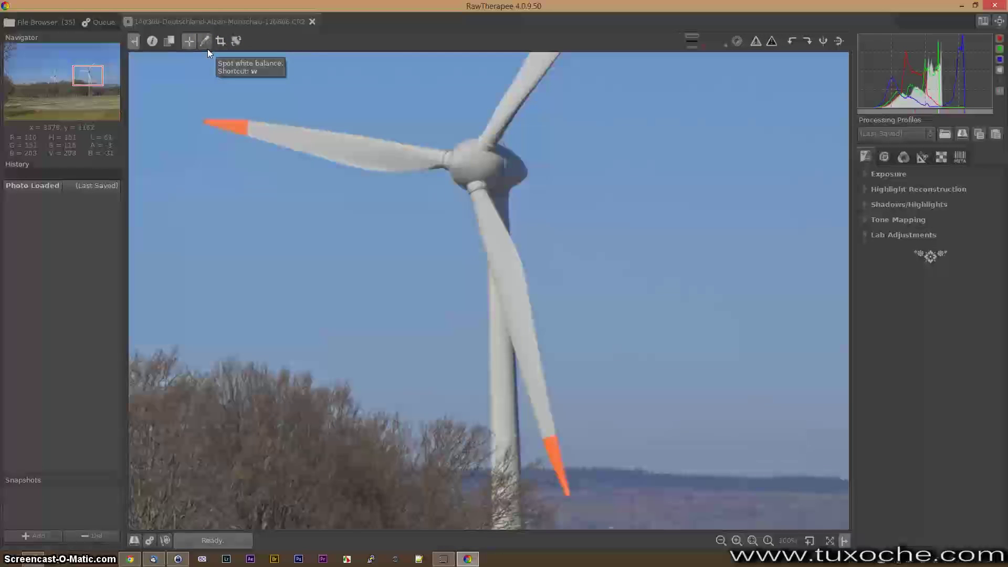
{"action": "left_click", "coordinate": [233, 55]}
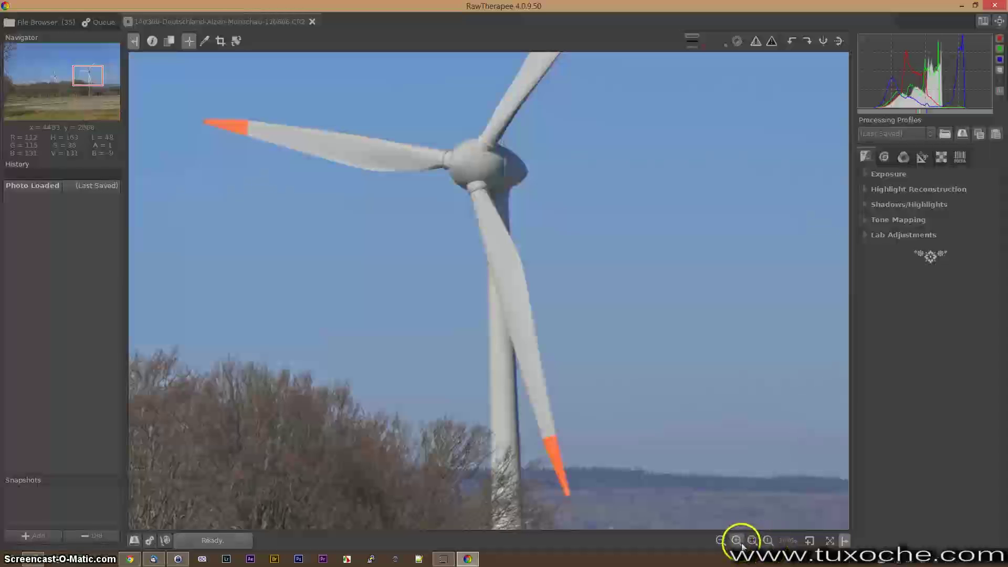
{"action": "left_click", "coordinate": [722, 541]}
- With the whole photo shown at 20%, set Exposure Compensation to -0.42
{"action": "left_click", "coordinate": [724, 541]}
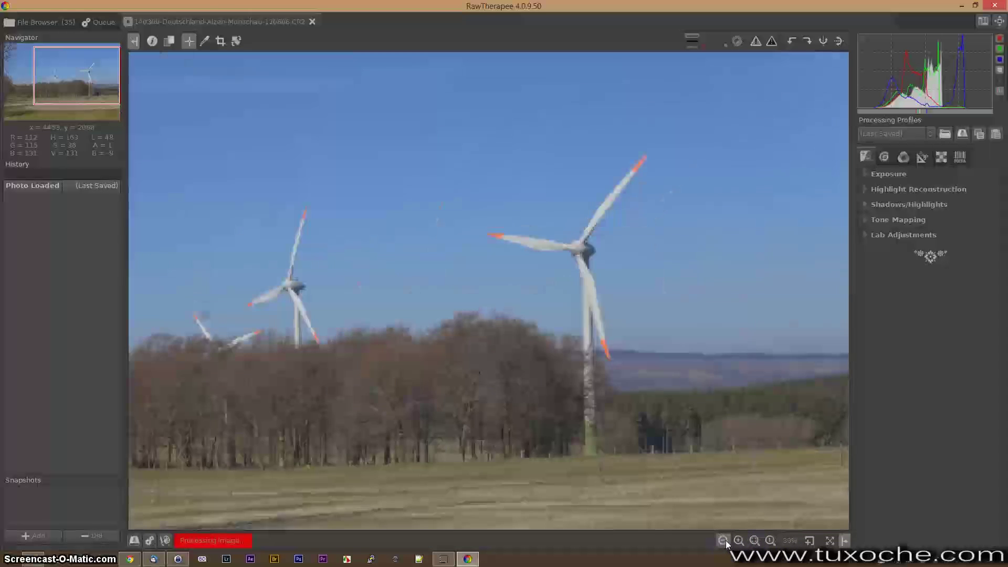
{"action": "left_click", "coordinate": [723, 541]}
{"action": "left_click", "coordinate": [723, 541]}
{"action": "left_click", "coordinate": [723, 541]}
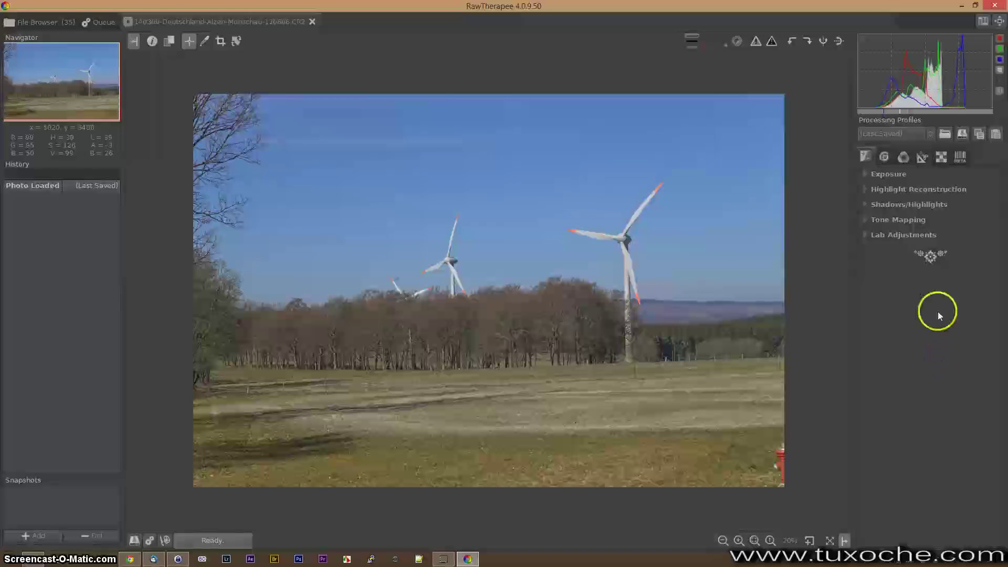
{"action": "left_click", "coordinate": [866, 174]}
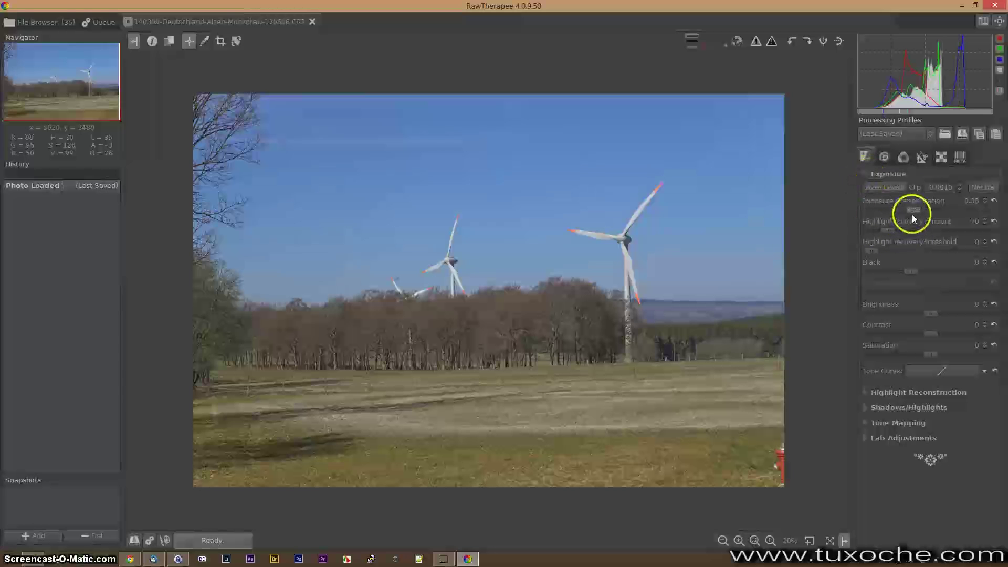
{"action": "left_click_drag", "start_coordinate": [913, 210], "coordinate": [906, 206]}
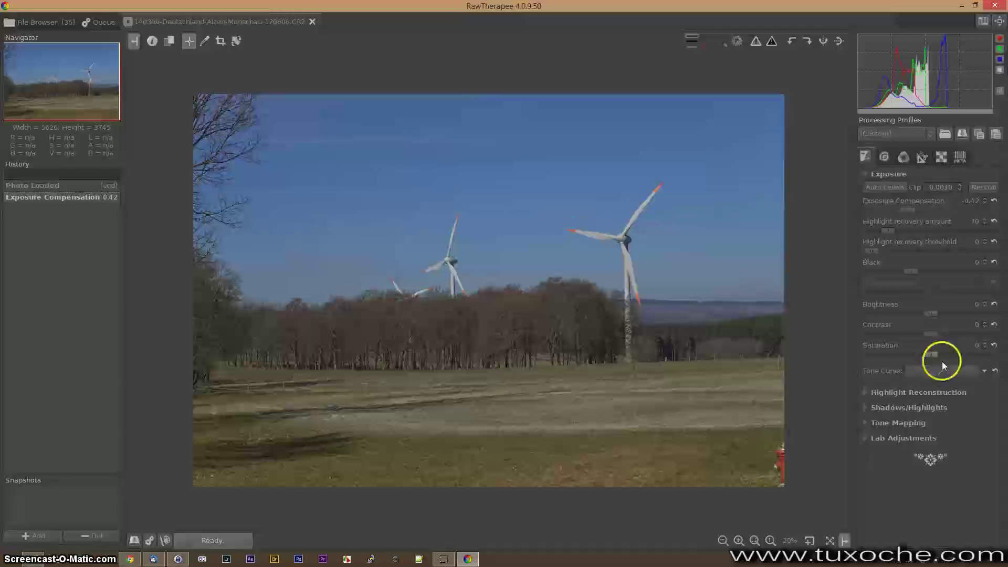
{"action": "left_click", "coordinate": [866, 176]}
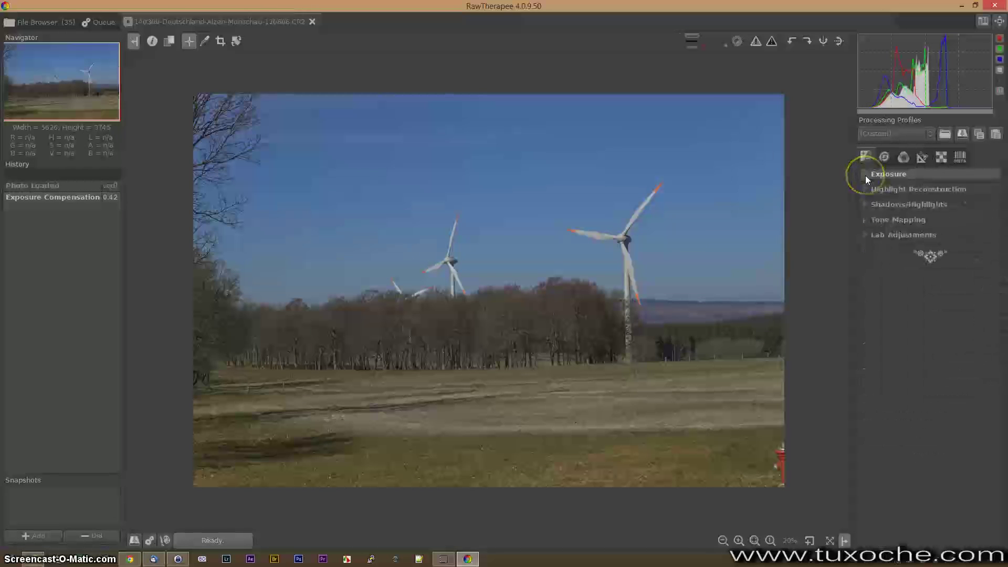
- Enable Tone Mapping at Strength 0.25 and nudge Exposure Compensation up toward 0.19
{"action": "left_click", "coordinate": [867, 221]}
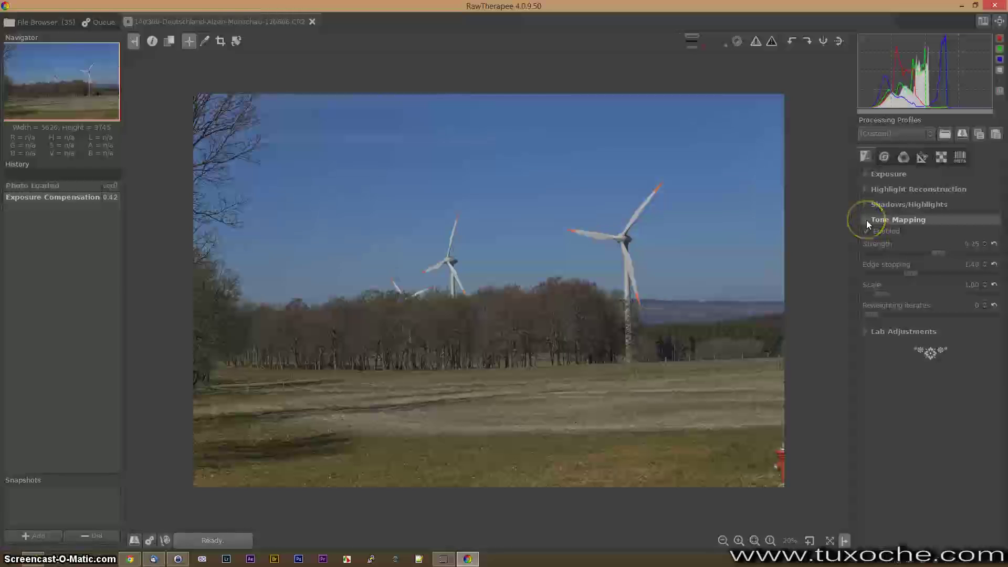
{"action": "left_click", "coordinate": [867, 231]}
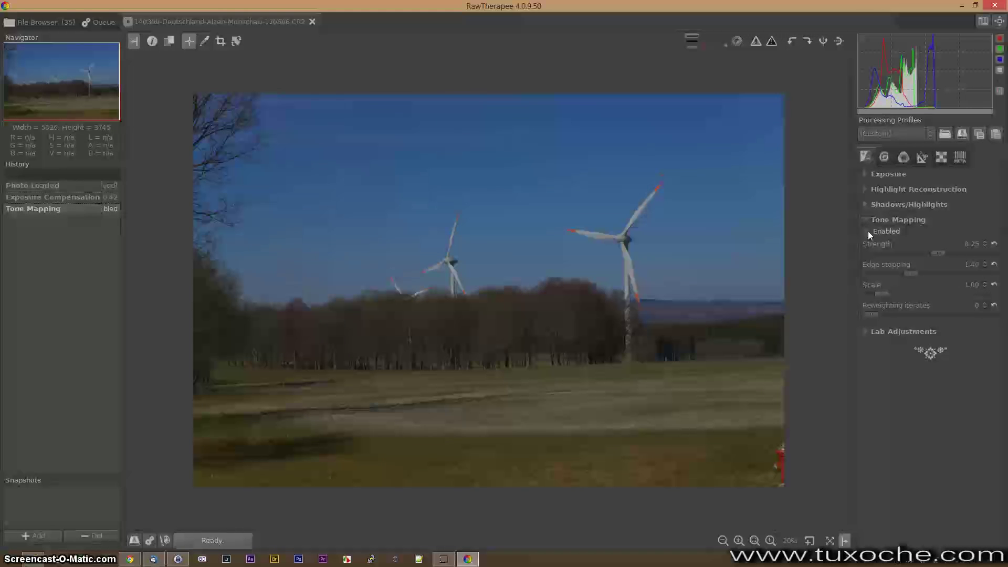
{"action": "left_click", "coordinate": [867, 232]}
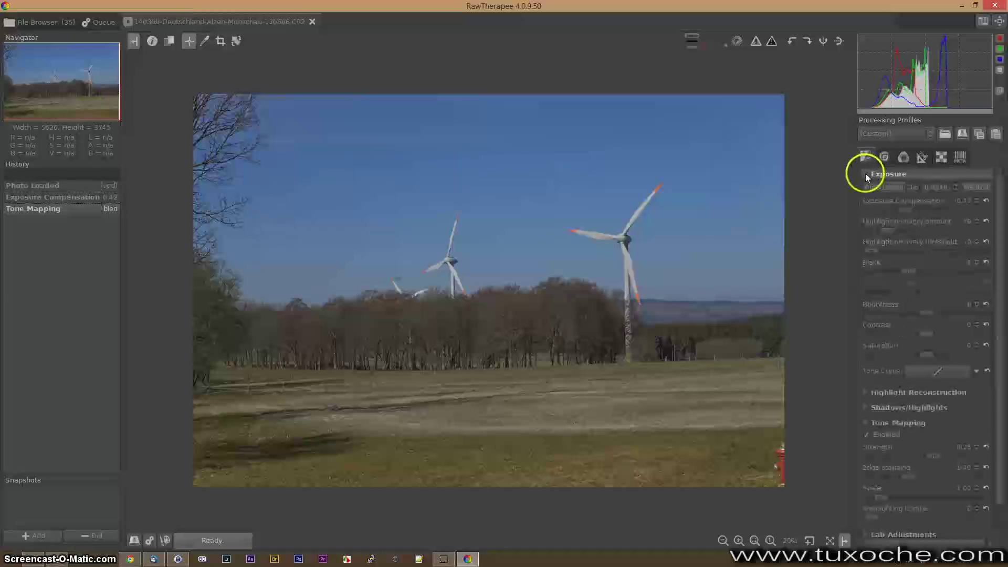
{"action": "left_click", "coordinate": [909, 213]}
- Fine-tune Exposure Compensation to 0.19 on the tone-mapped windmill photo
{"action": "left_click_drag", "start_coordinate": [913, 212], "coordinate": [914, 212]}
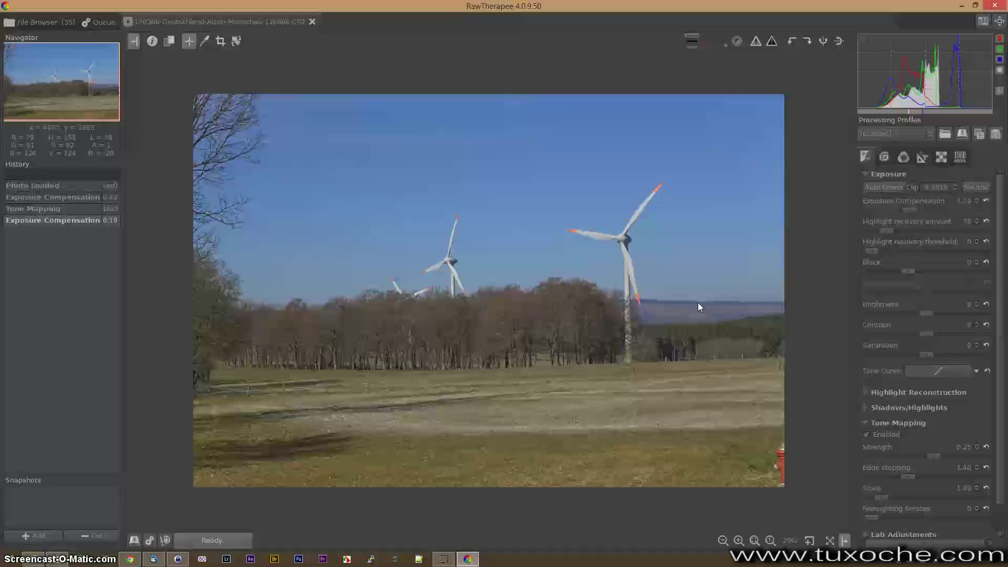
{"action": "left_click_drag", "start_coordinate": [699, 307], "coordinate": [691, 280]}
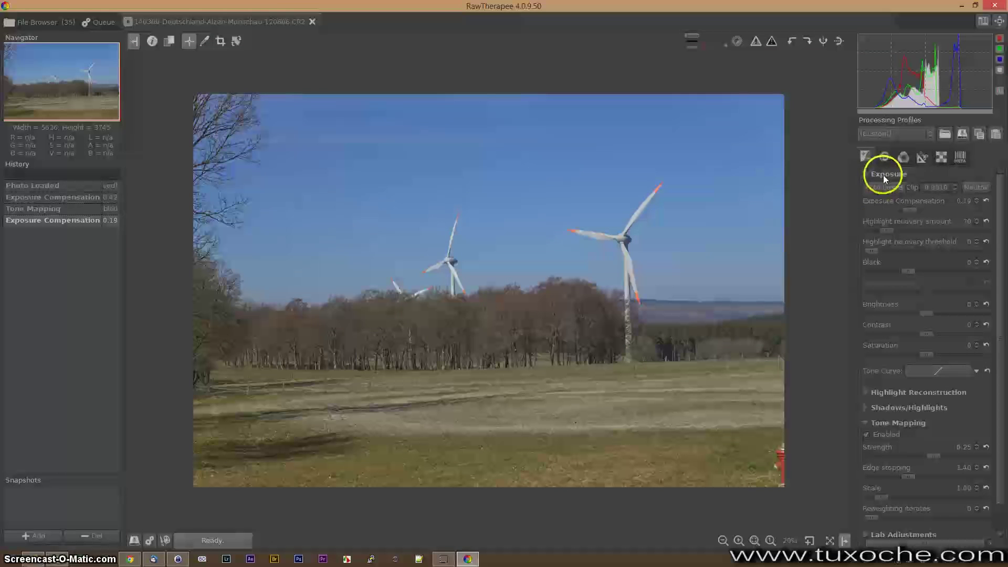
{"action": "left_click", "coordinate": [932, 134]}
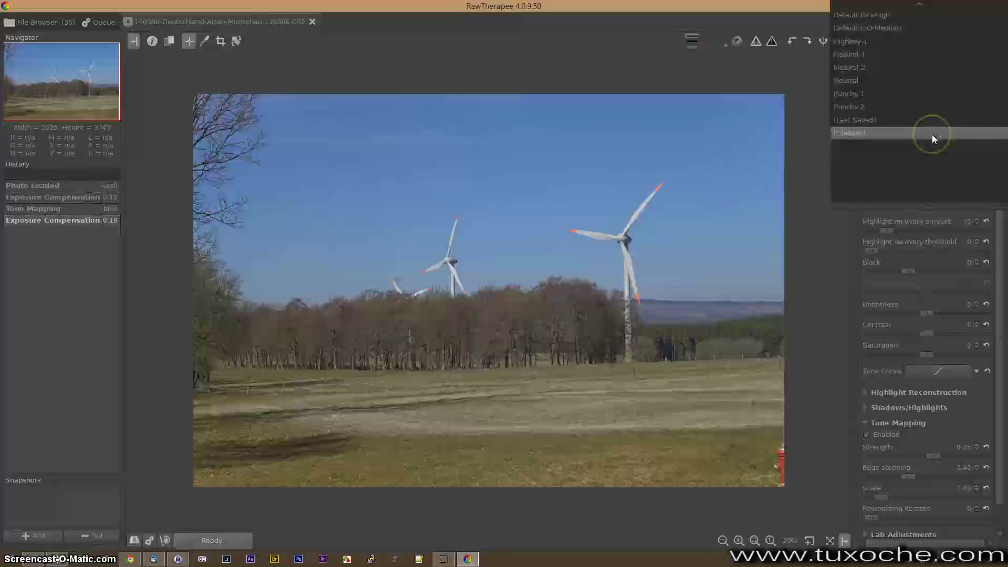
{"action": "left_click", "coordinate": [932, 134]}
{"action": "left_click", "coordinate": [934, 133]}
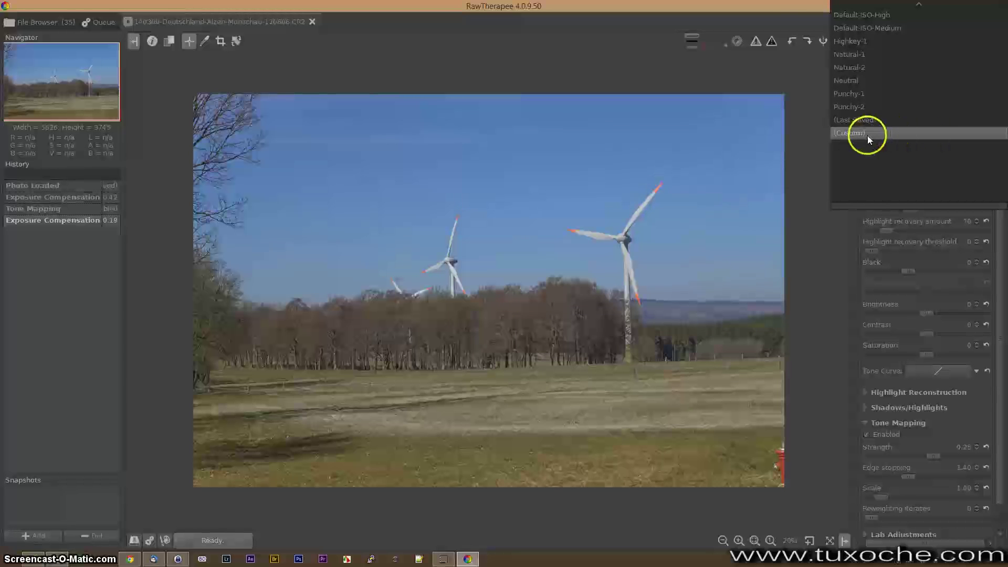
{"action": "left_click", "coordinate": [859, 111]}
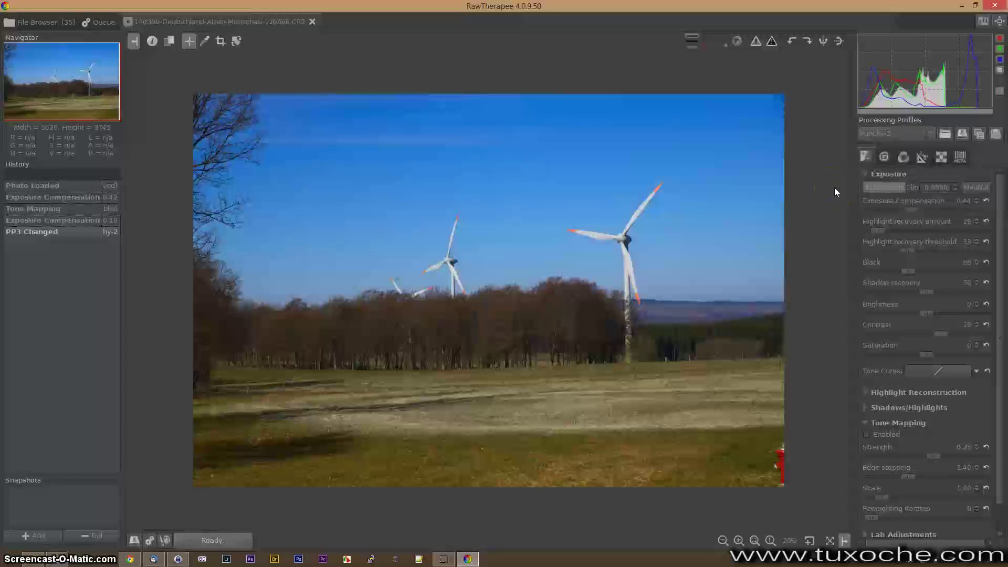
{"action": "left_click", "coordinate": [929, 136]}
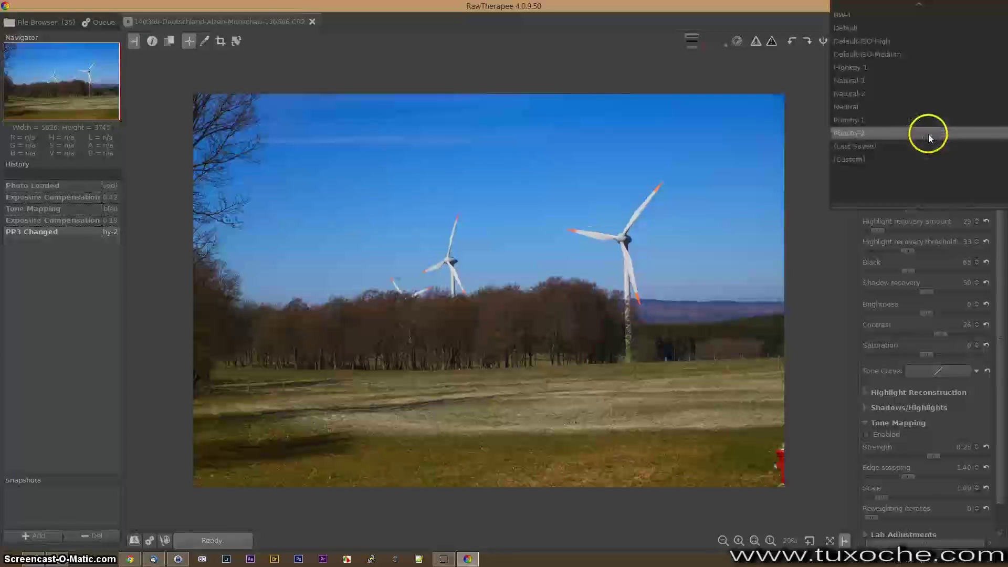
{"action": "left_click", "coordinate": [899, 160]}
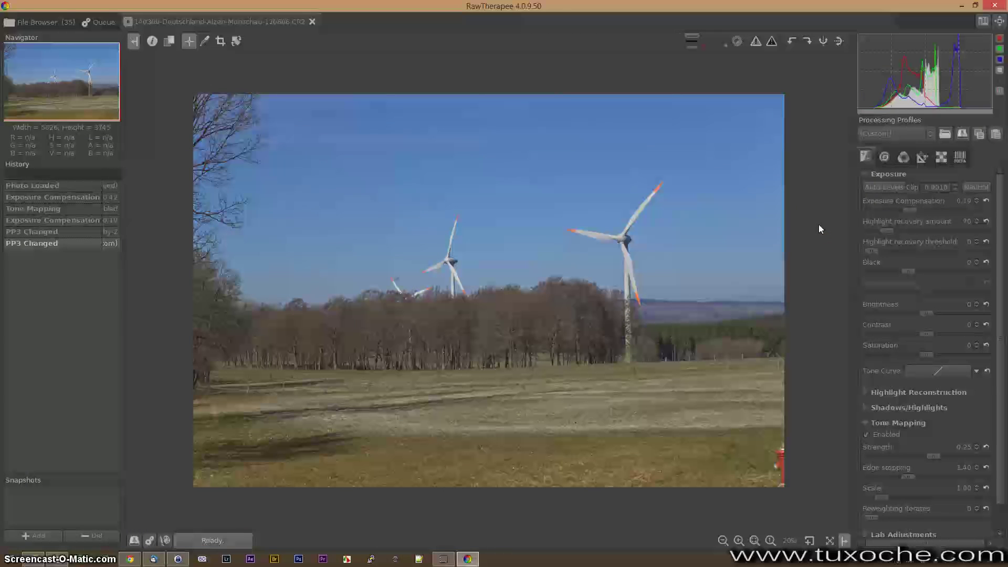
- Enable Unsharp Mask sharpening (Radius 1.00, Amount 80) in the Detail tools and toggle noise reduction
{"action": "left_click", "coordinate": [864, 176]}
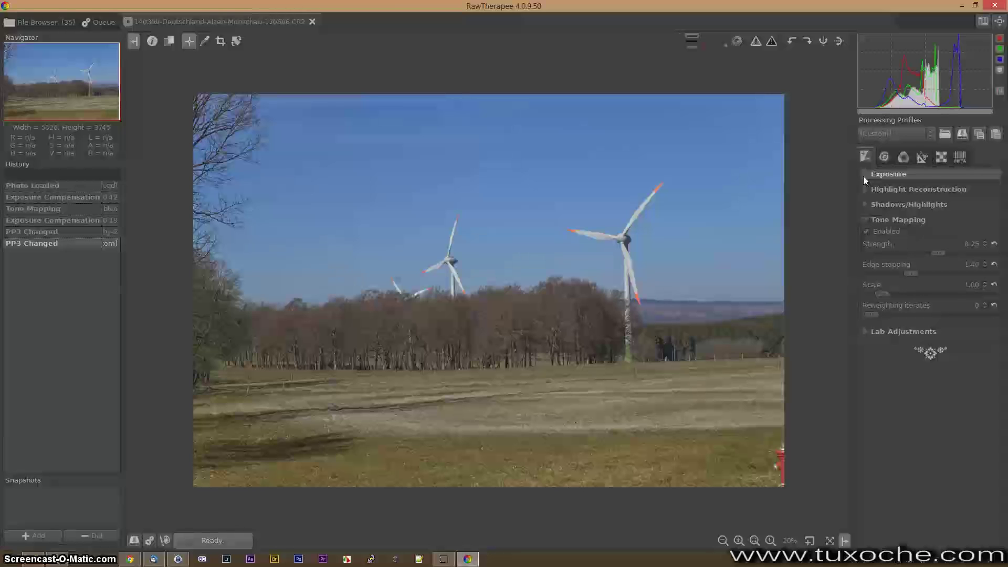
{"action": "left_click", "coordinate": [885, 157]}
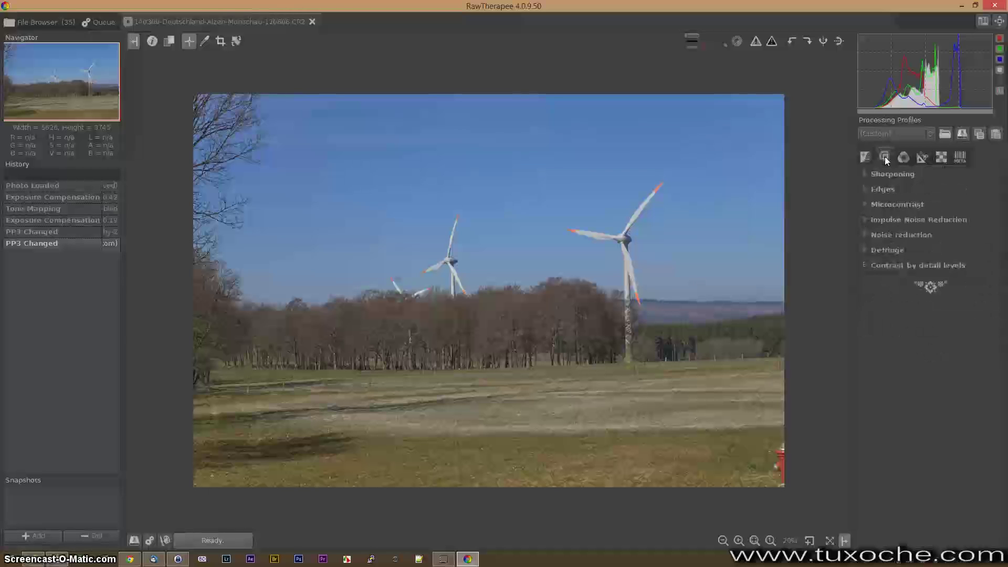
{"action": "left_click", "coordinate": [880, 209]}
{"action": "left_click", "coordinate": [867, 172]}
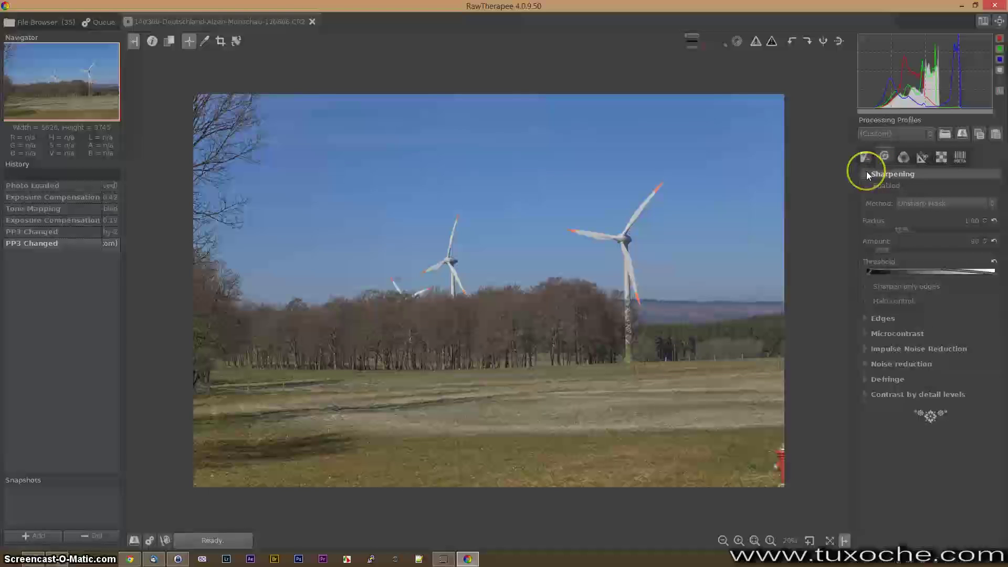
{"action": "left_click", "coordinate": [868, 187]}
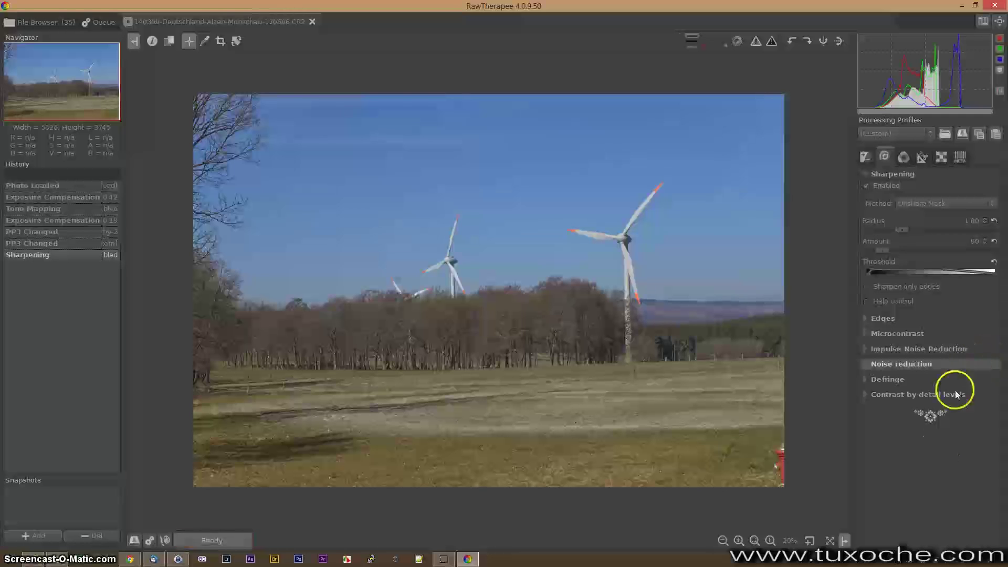
{"action": "left_click", "coordinate": [869, 364]}
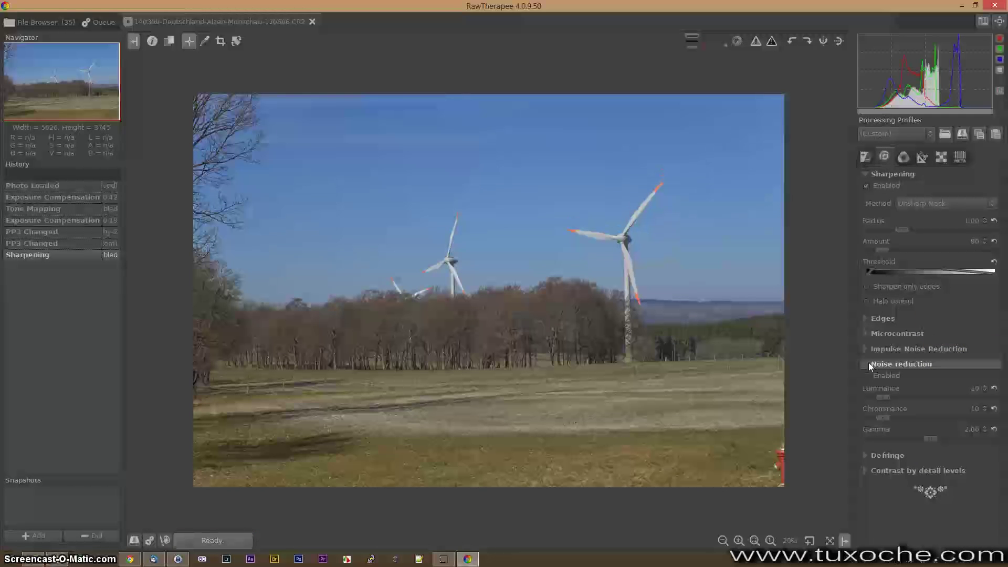
{"action": "left_click", "coordinate": [912, 371]}
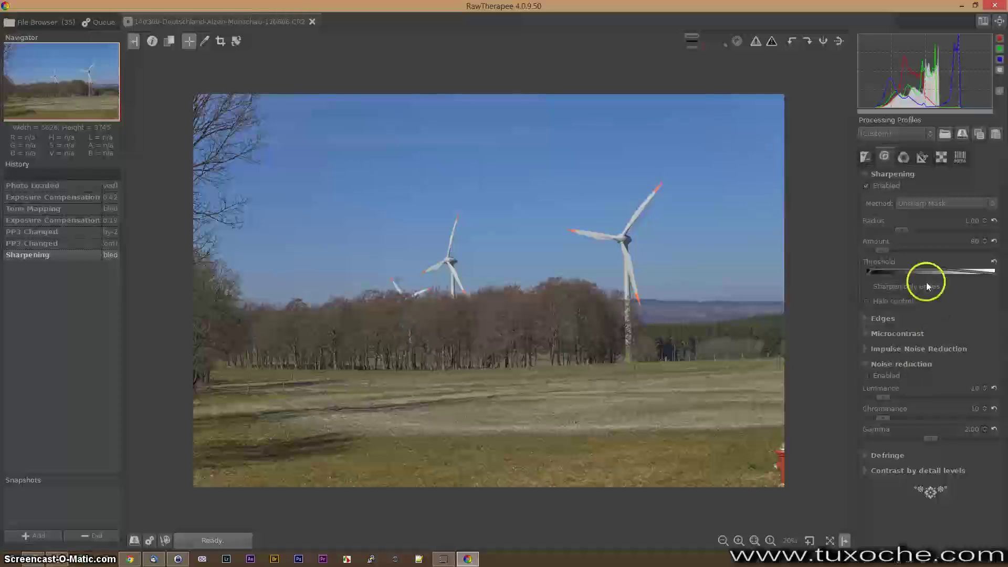
- Enable Vibrance from the Color tools
{"action": "left_click", "coordinate": [905, 158]}
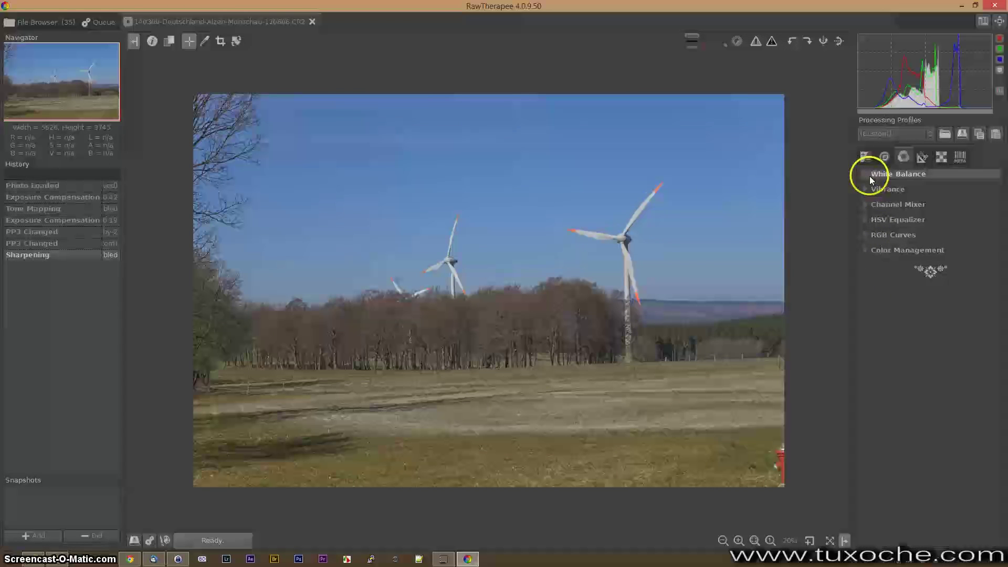
{"action": "left_click", "coordinate": [867, 189]}
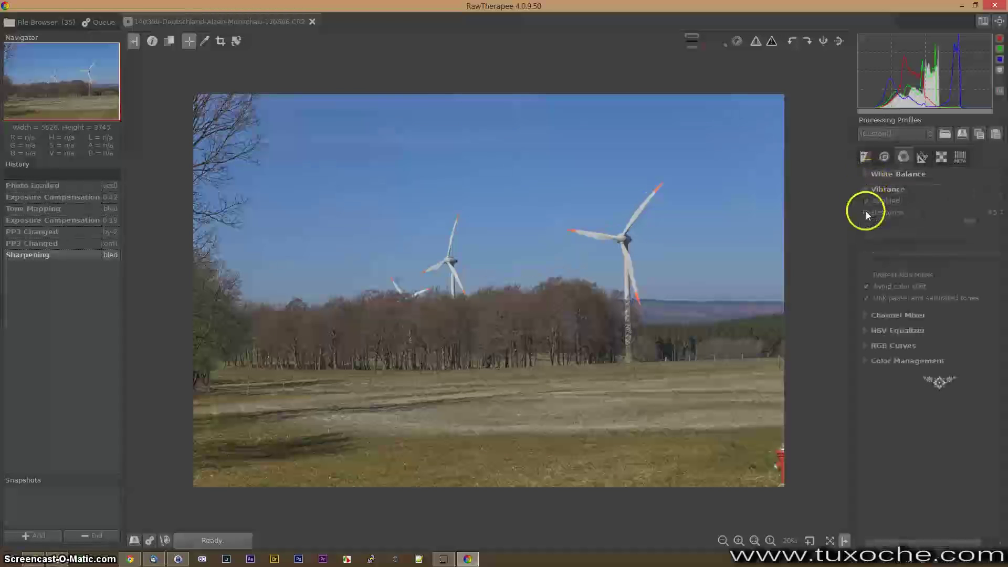
{"action": "left_click", "coordinate": [874, 202]}
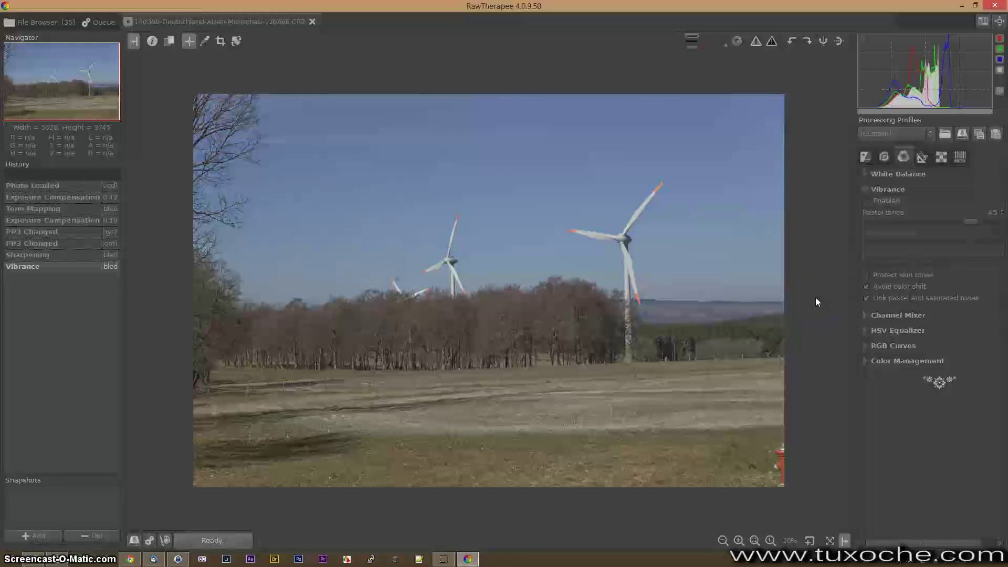
{"action": "left_click", "coordinate": [923, 157]}
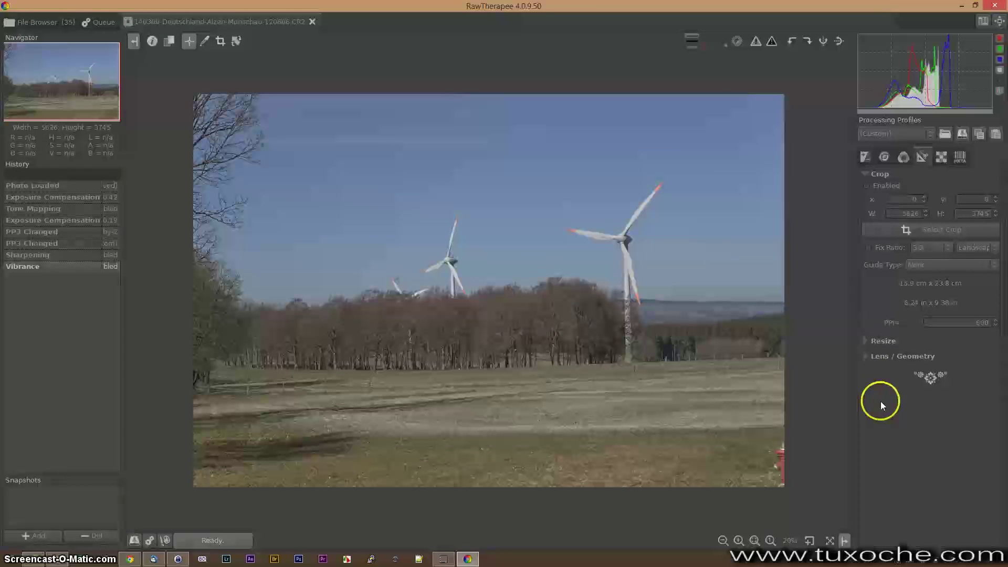
- View the photo's Exif data, then open the D:\Fotos\140309-PM-Narzissenroute folder in Explorer
{"action": "left_click", "coordinate": [960, 157]}
{"action": "left_click", "coordinate": [963, 157]}
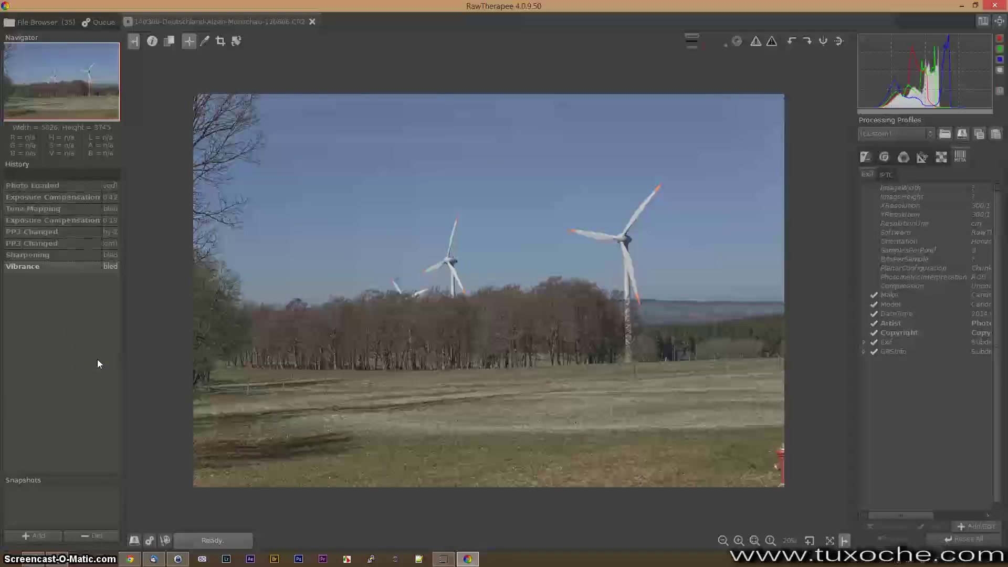
{"action": "left_click", "coordinate": [75, 186]}
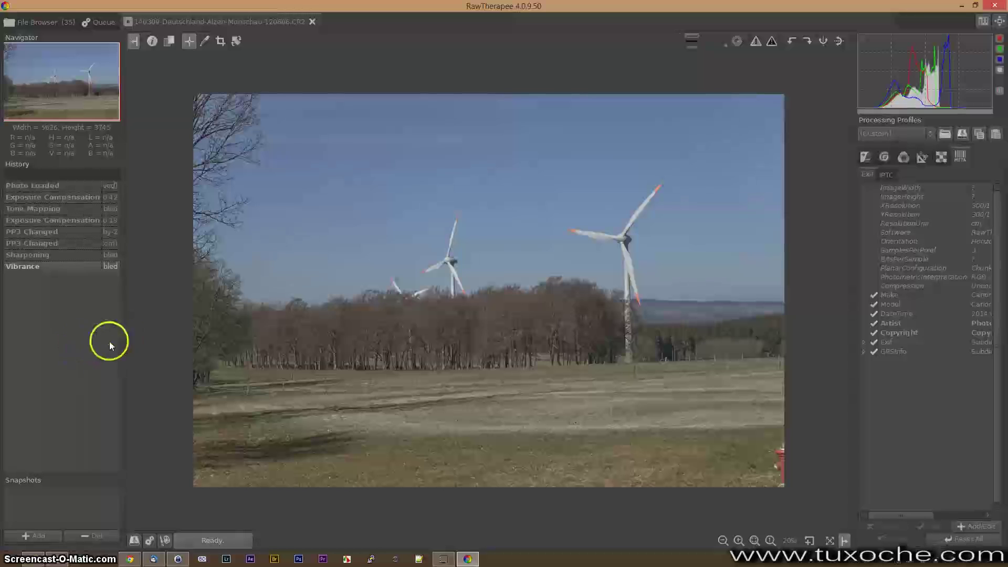
{"action": "left_click", "coordinate": [57, 558]}
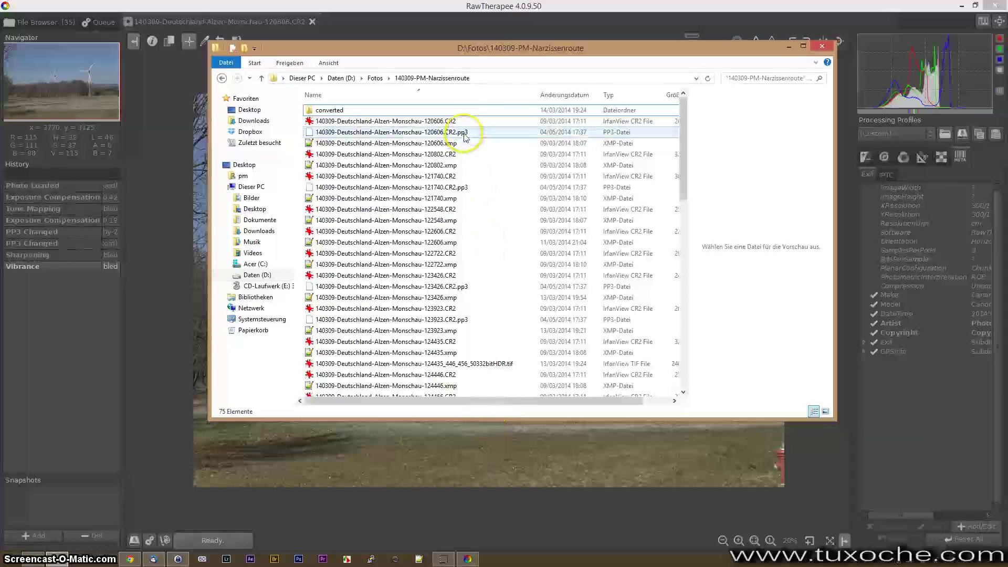
{"action": "left_click", "coordinate": [464, 187]}
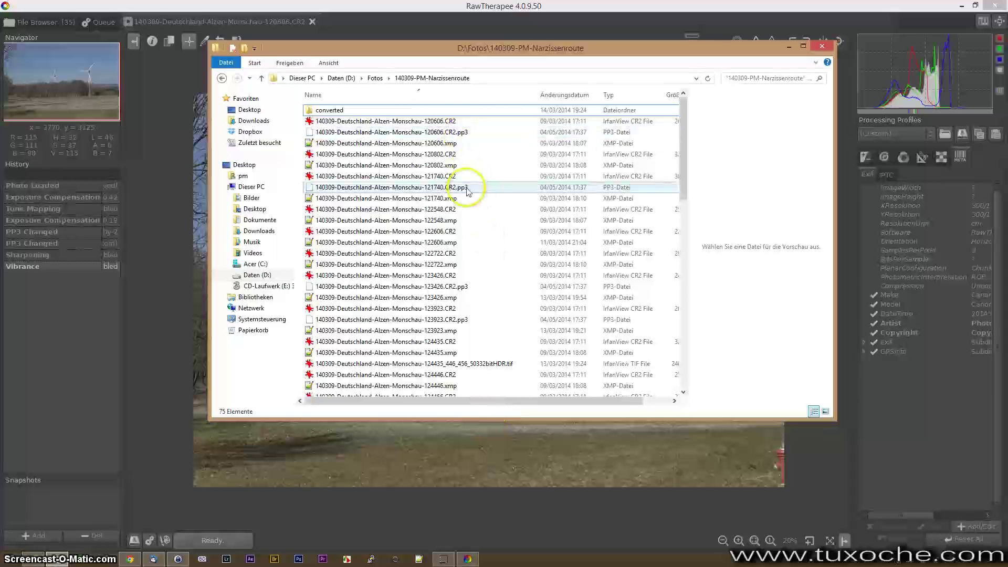
{"action": "left_click", "coordinate": [455, 286]}
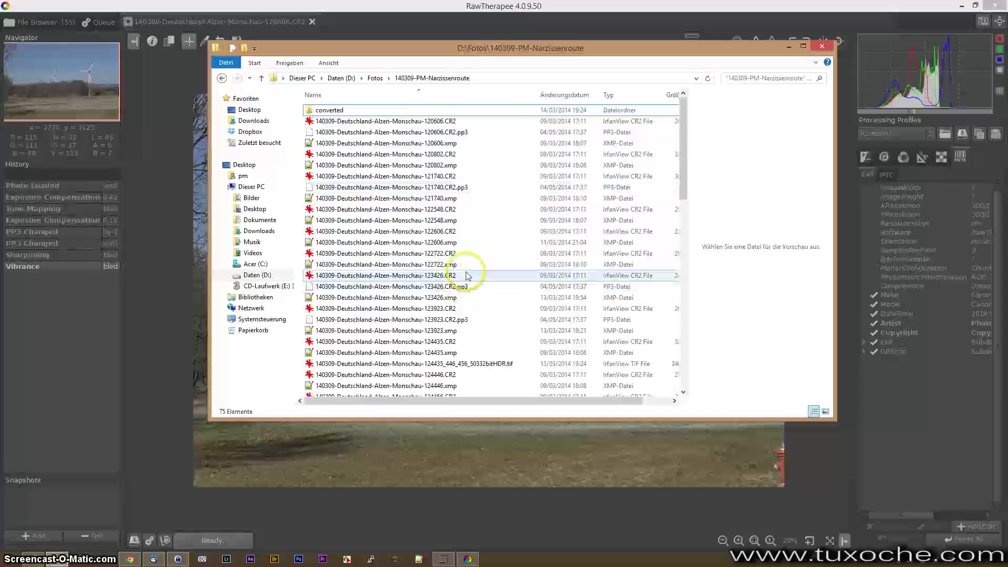
{"action": "left_click", "coordinate": [494, 231]}
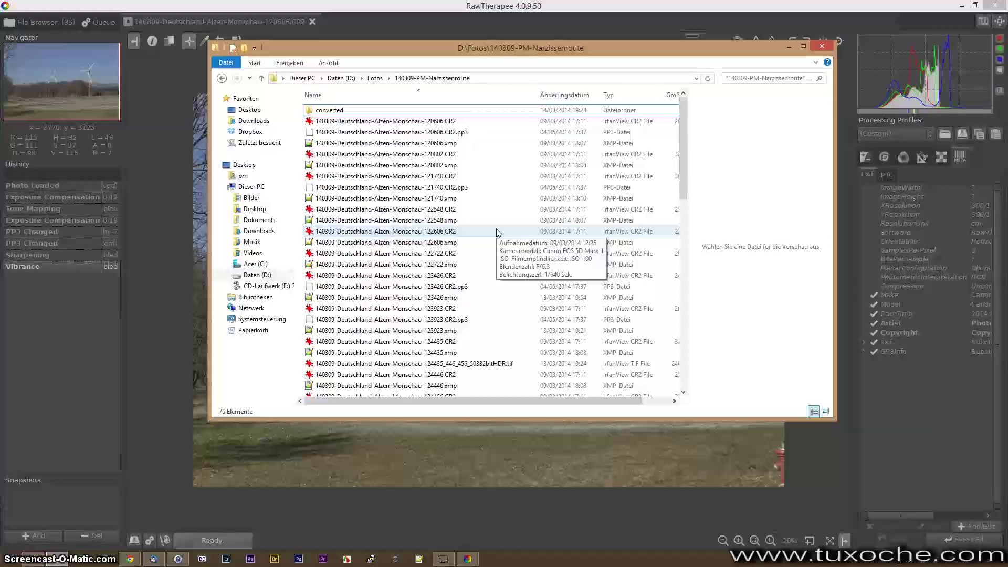
{"action": "key", "text": "alt+F4"}
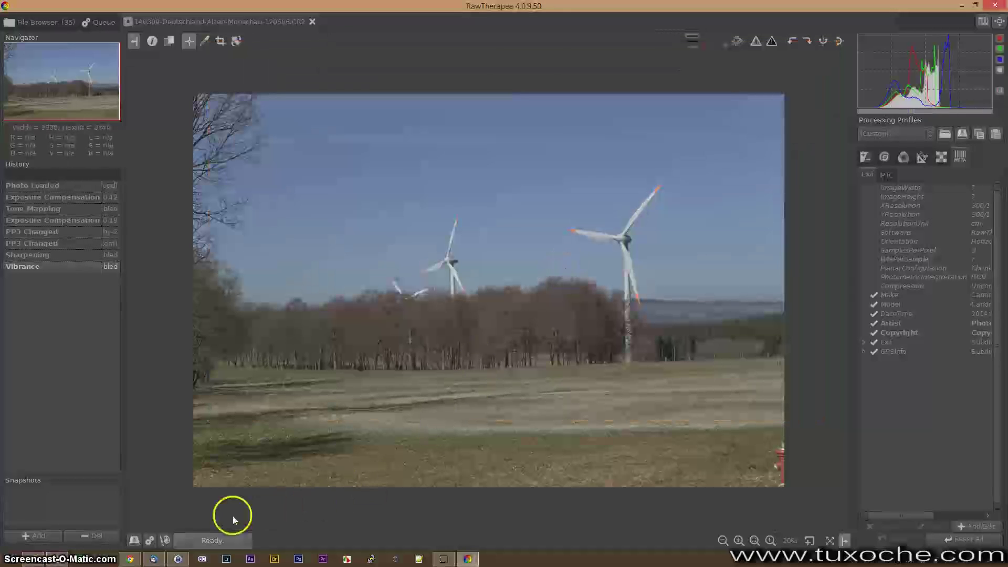
- Export the edited windmill photo as a JPEG (8 bit) file, saved immediately rather than queued
{"action": "left_click", "coordinate": [134, 542]}
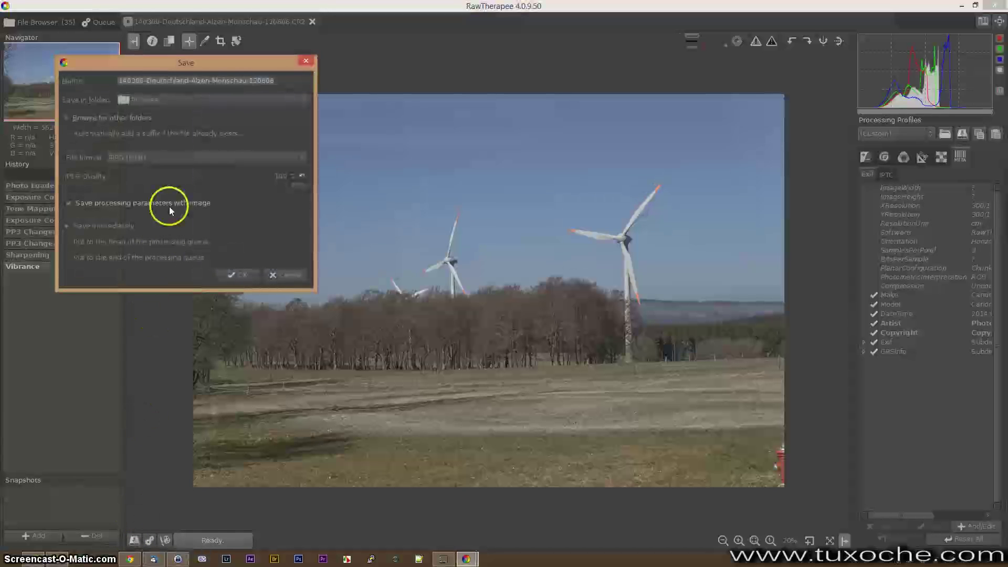
{"action": "left_click", "coordinate": [169, 158]}
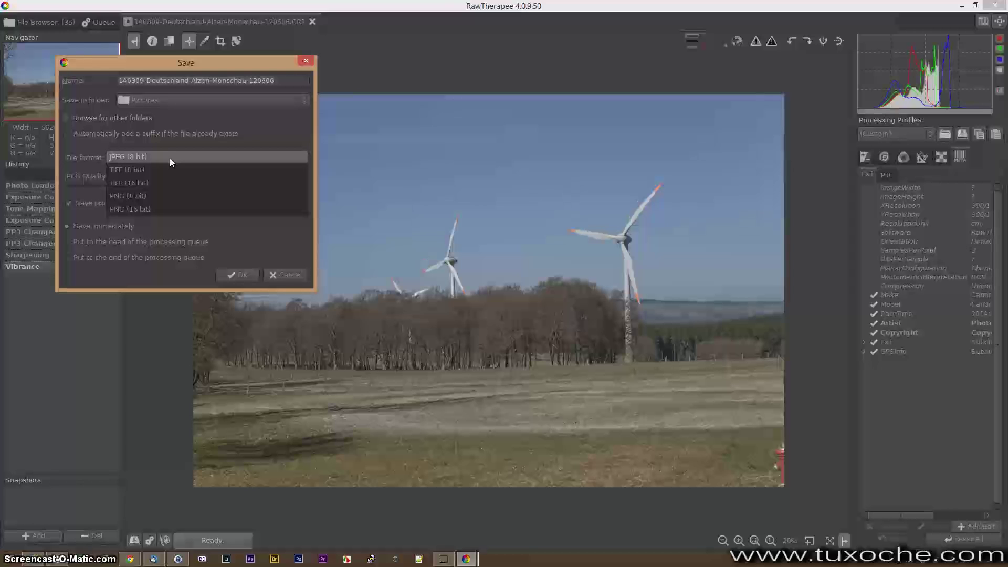
{"action": "left_click", "coordinate": [169, 159]}
{"action": "left_click", "coordinate": [169, 182]}
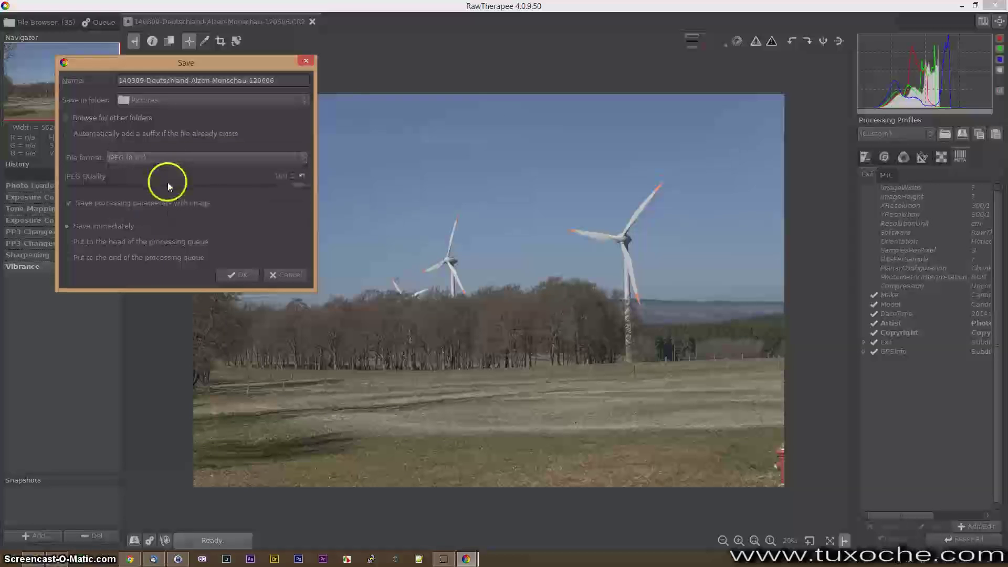
{"action": "left_click", "coordinate": [150, 226]}
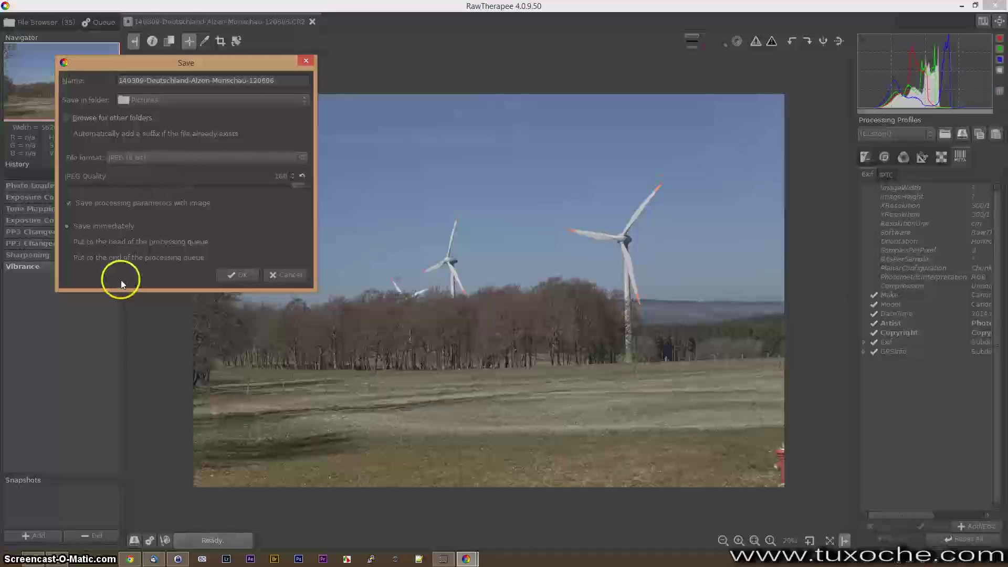
{"action": "left_click", "coordinate": [236, 275]}
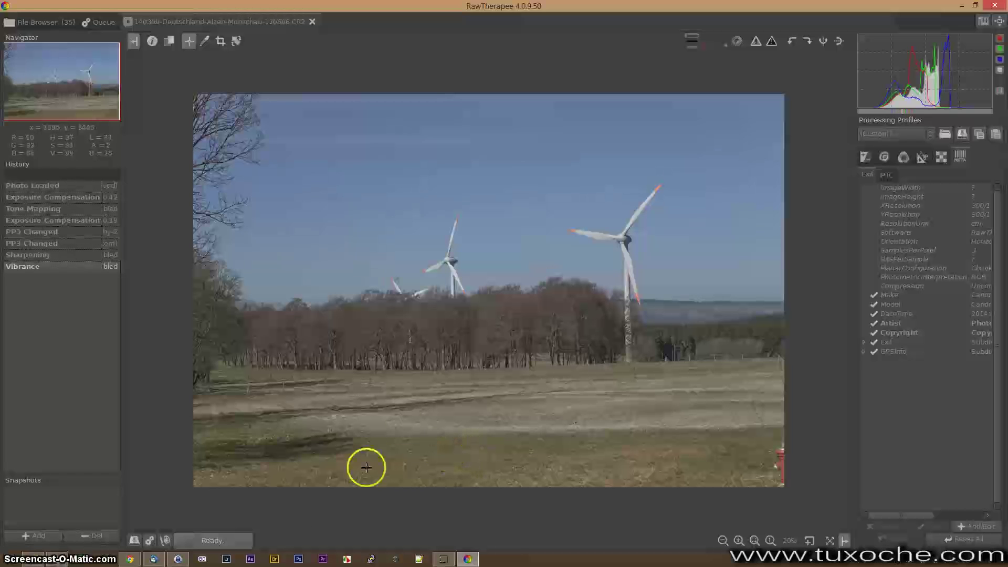
{"action": "left_click", "coordinate": [48, 561]}
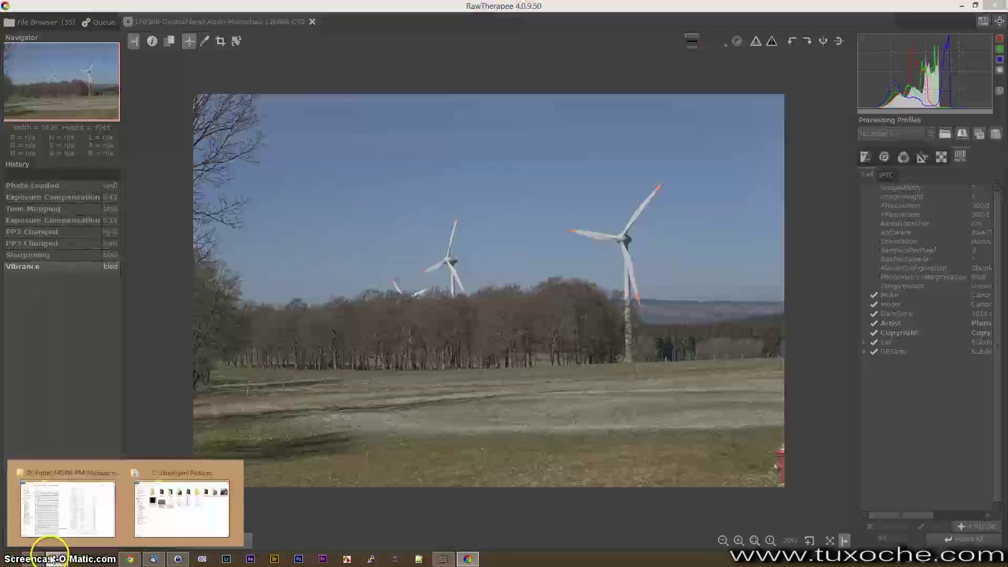
- View the exported windmill JPEG from the Pictures folder in IrfanView, then go back to RawTherapee
{"action": "left_click", "coordinate": [187, 532]}
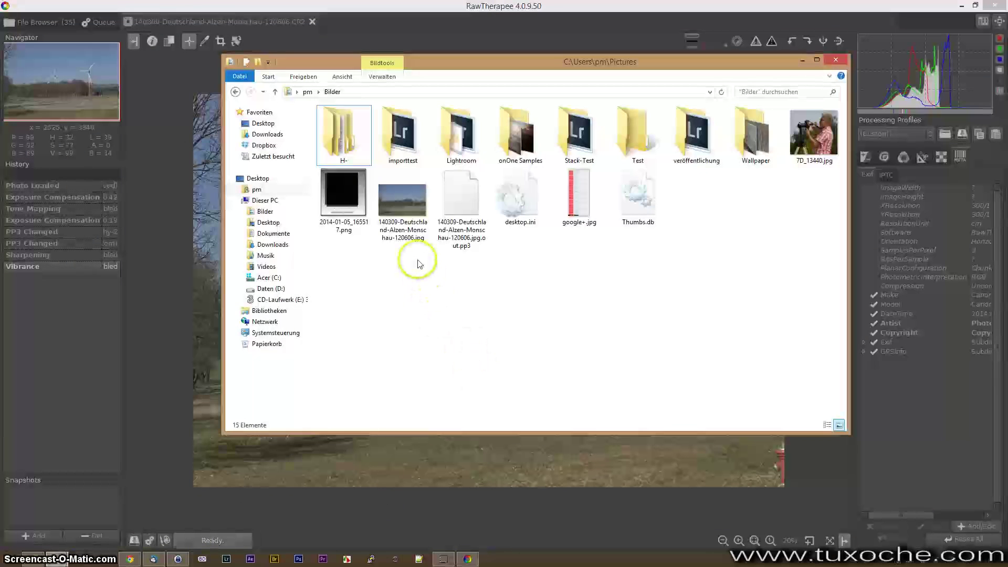
{"action": "double_click", "coordinate": [412, 230]}
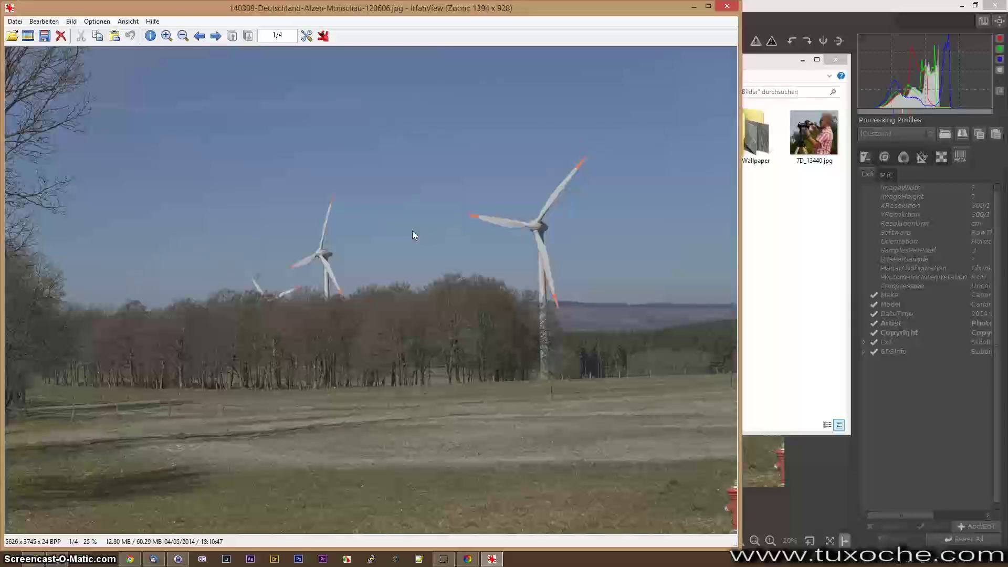
{"action": "left_click", "coordinate": [694, 6]}
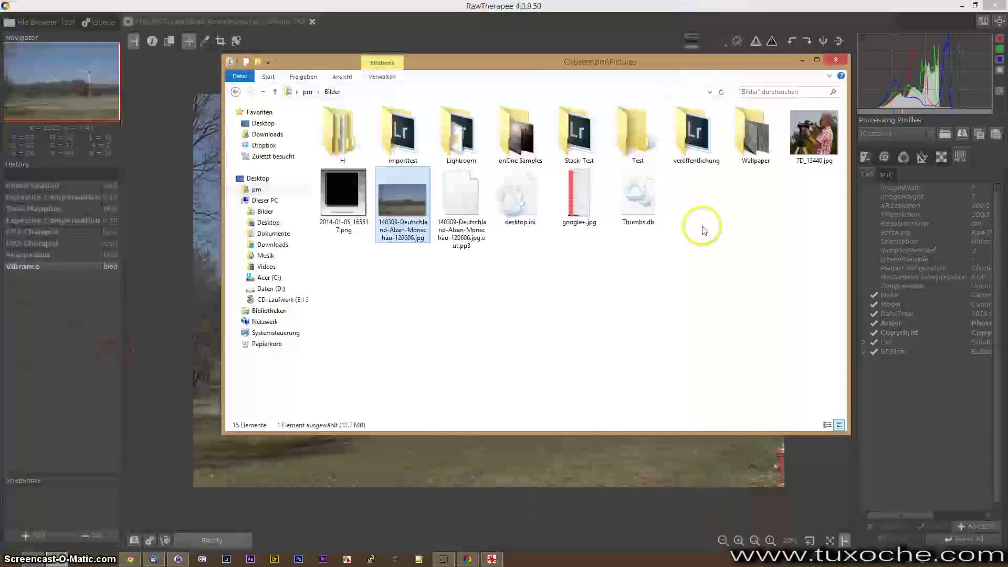
{"action": "left_click", "coordinate": [543, 8]}
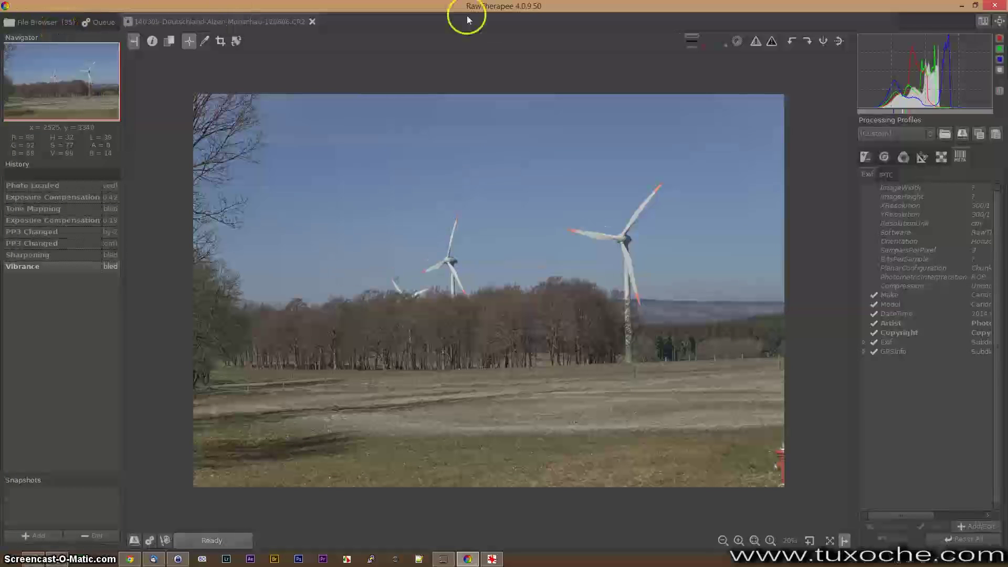
{"action": "left_click", "coordinate": [984, 23]}
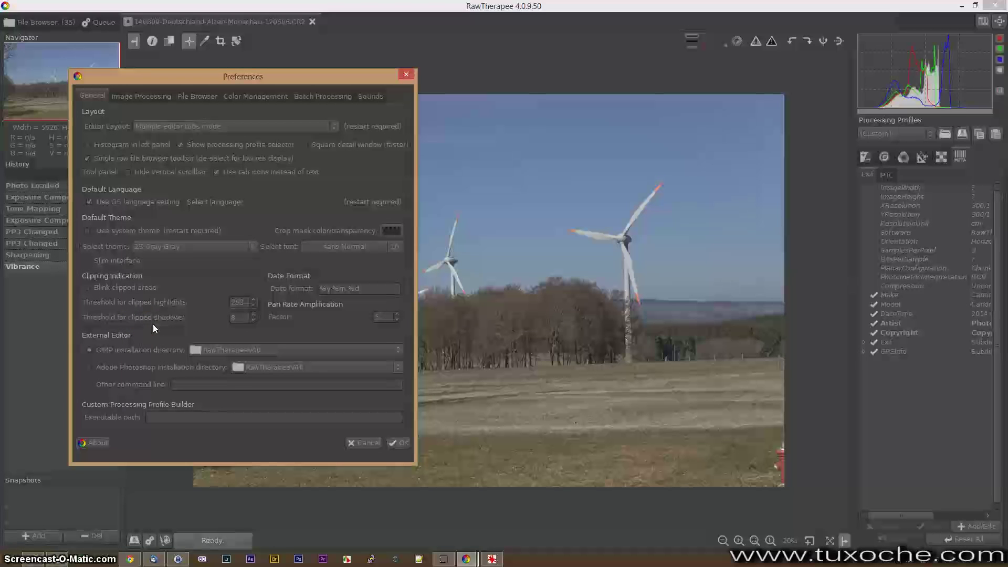
{"action": "left_click", "coordinate": [134, 97]}
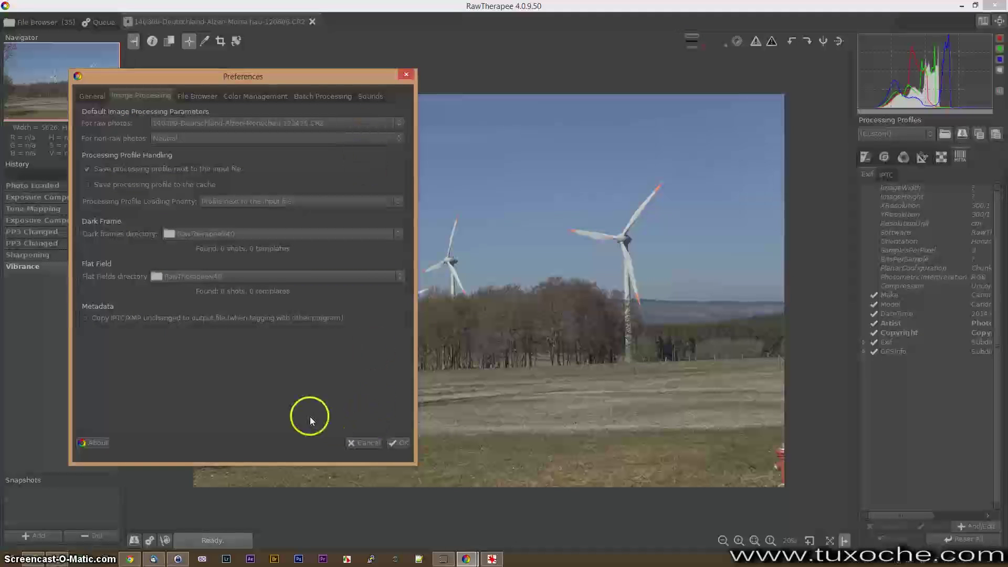
{"action": "left_click", "coordinate": [397, 447]}
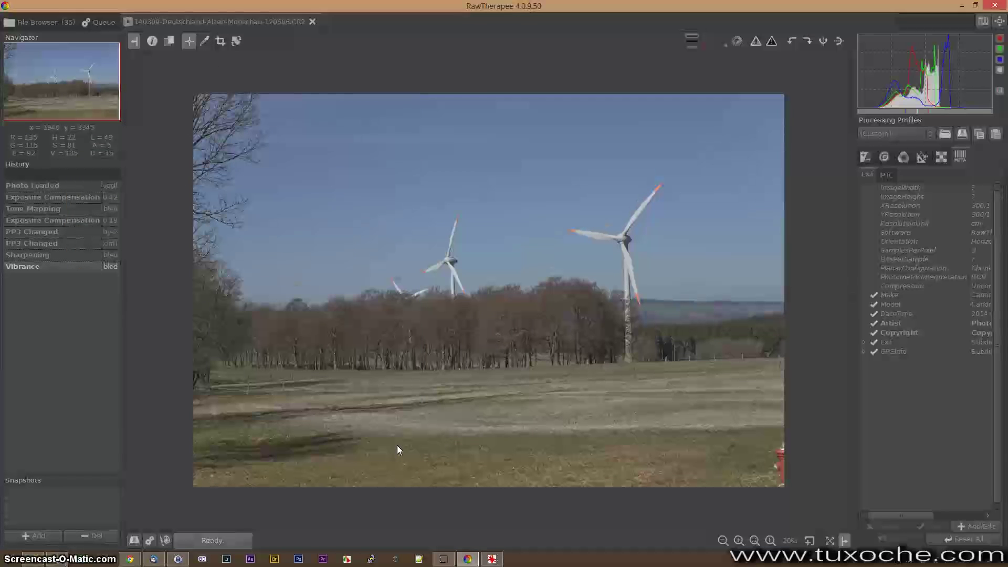
{"action": "left_click", "coordinate": [398, 438]}
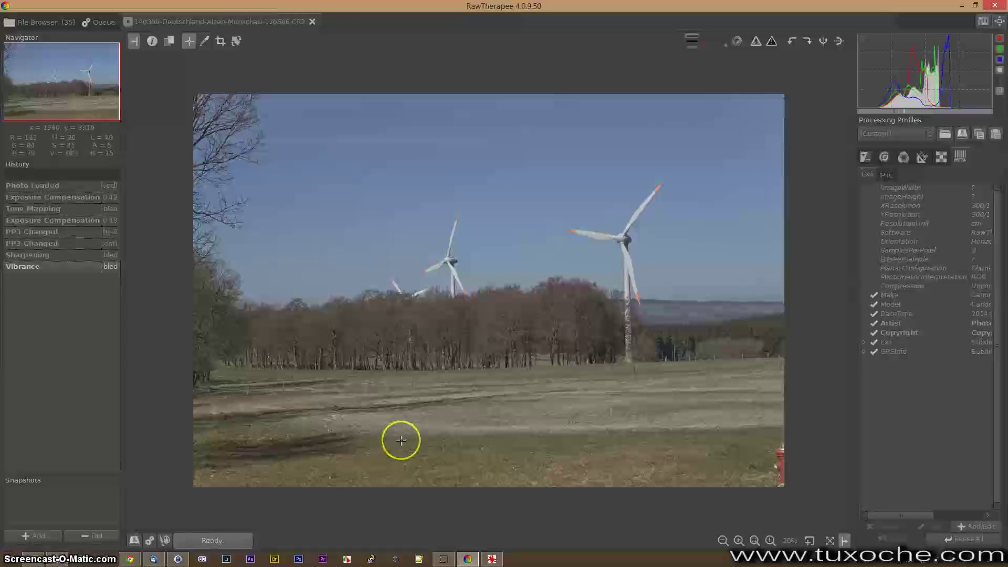